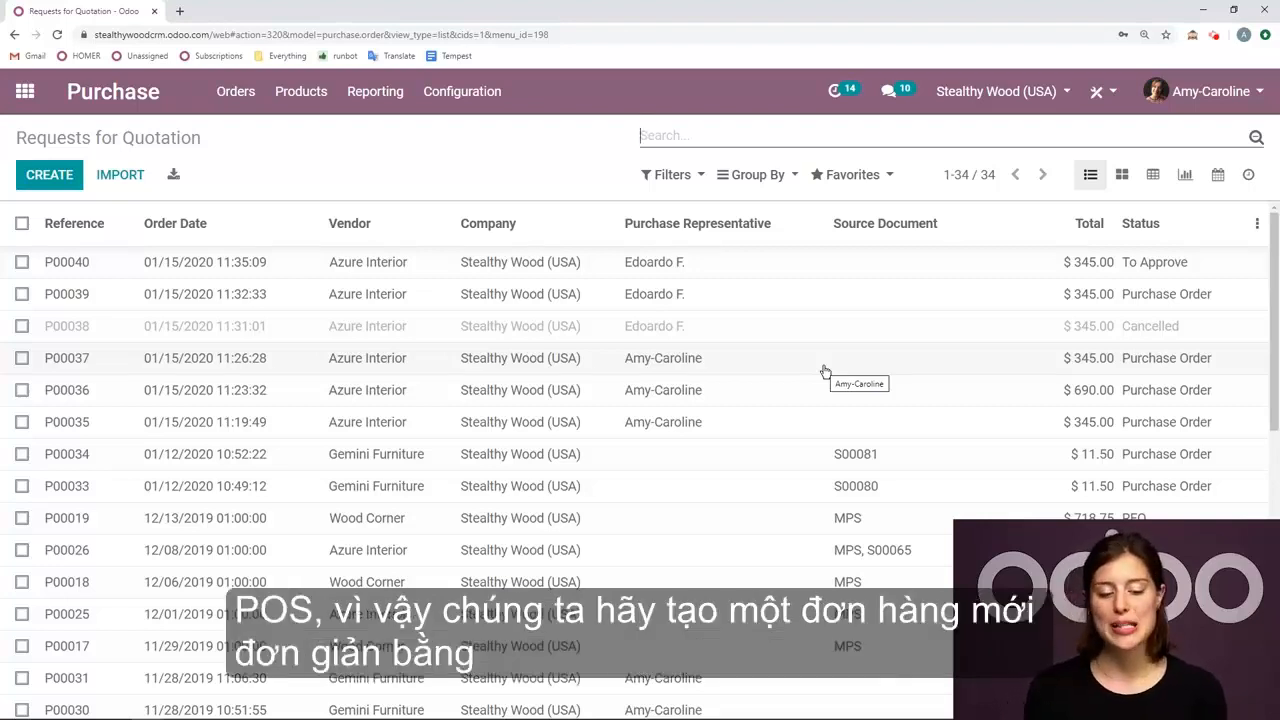
- Create a new request for quotation with Azure Interior as the vendor
{"action": "left_click", "coordinate": [50, 174]}
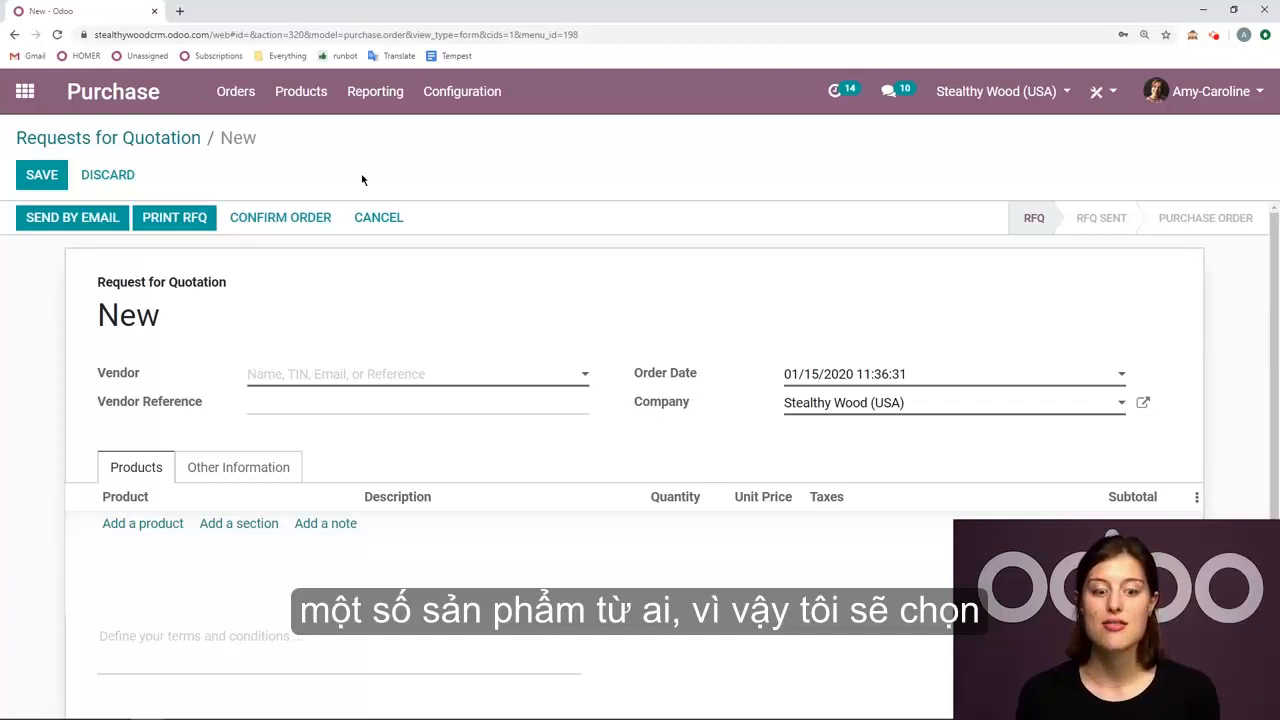
{"action": "type", "text": "azu"}
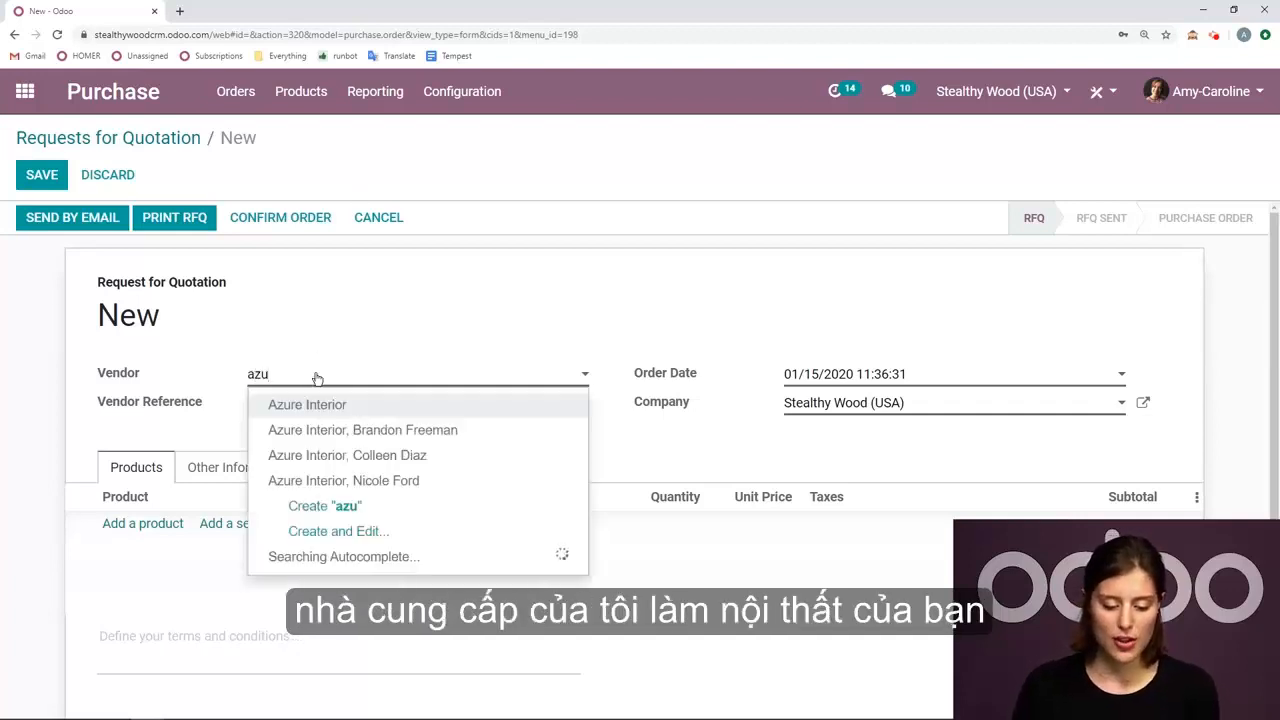
{"action": "left_click", "coordinate": [323, 411]}
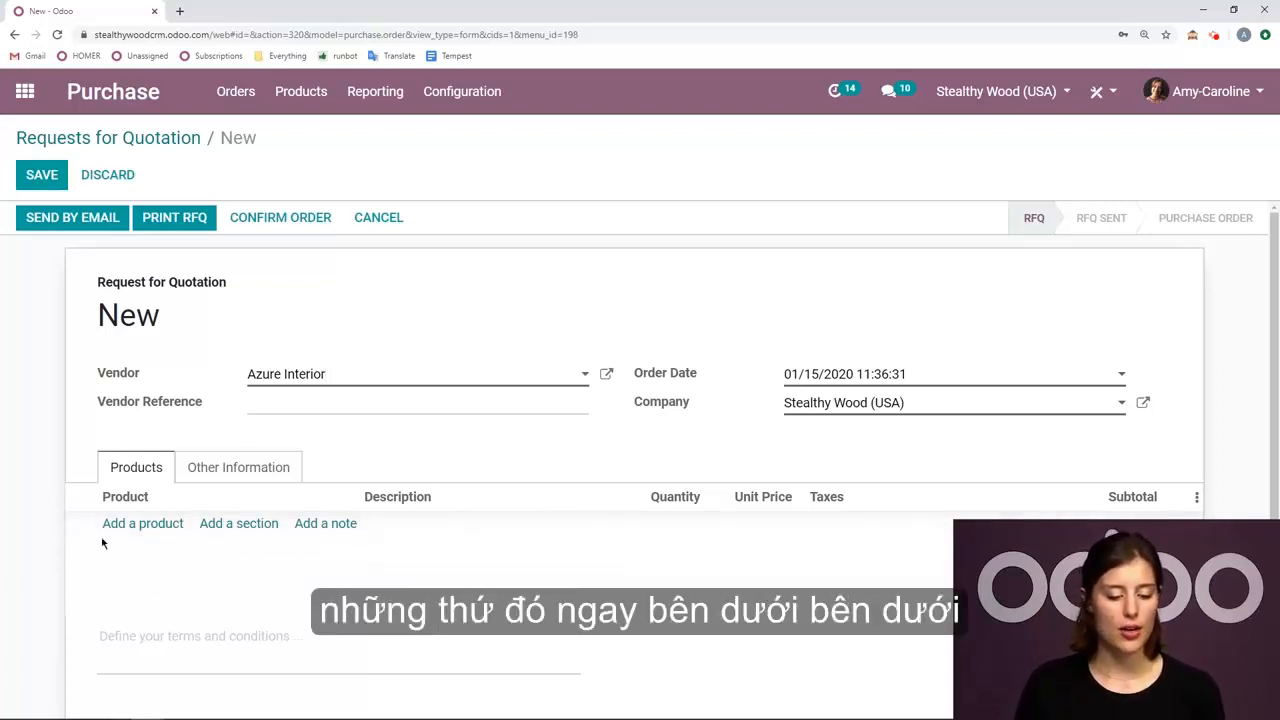
- Add the product Pedal Bin with quantity 20 and unit price 15 to the request for quotation, and save it
{"action": "left_click", "coordinate": [155, 523]}
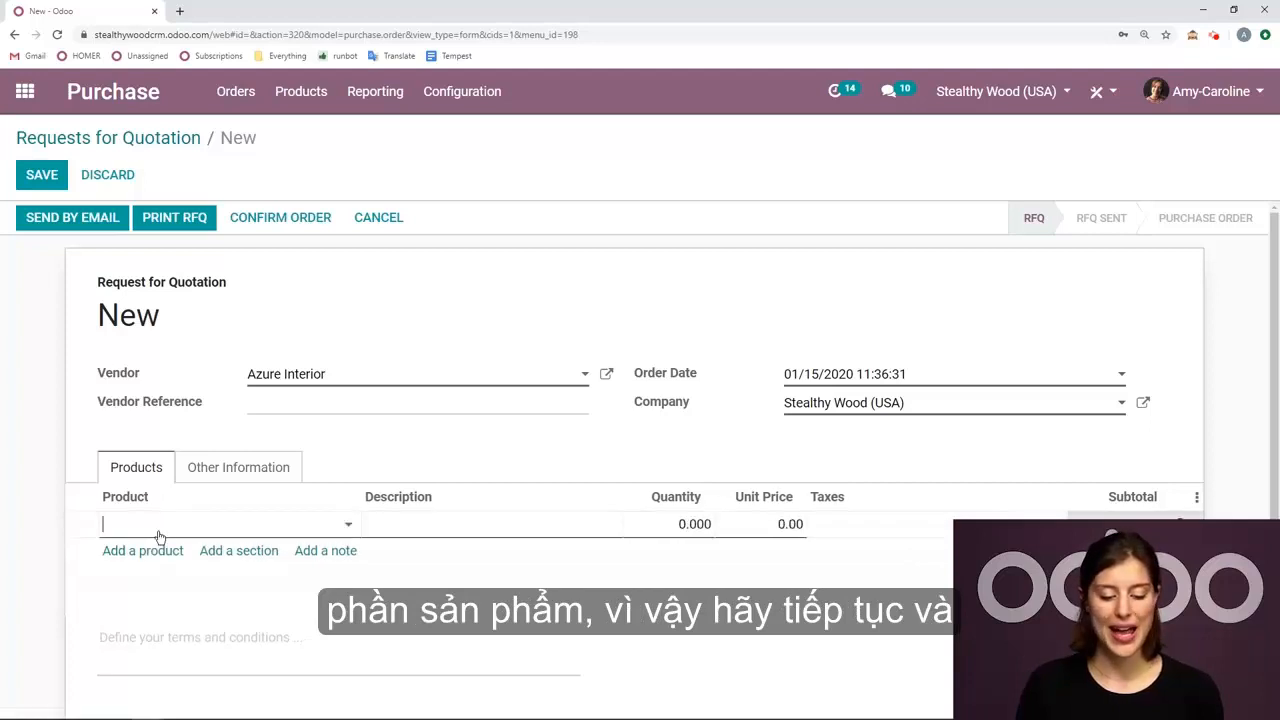
{"action": "type", "text": "pedal"}
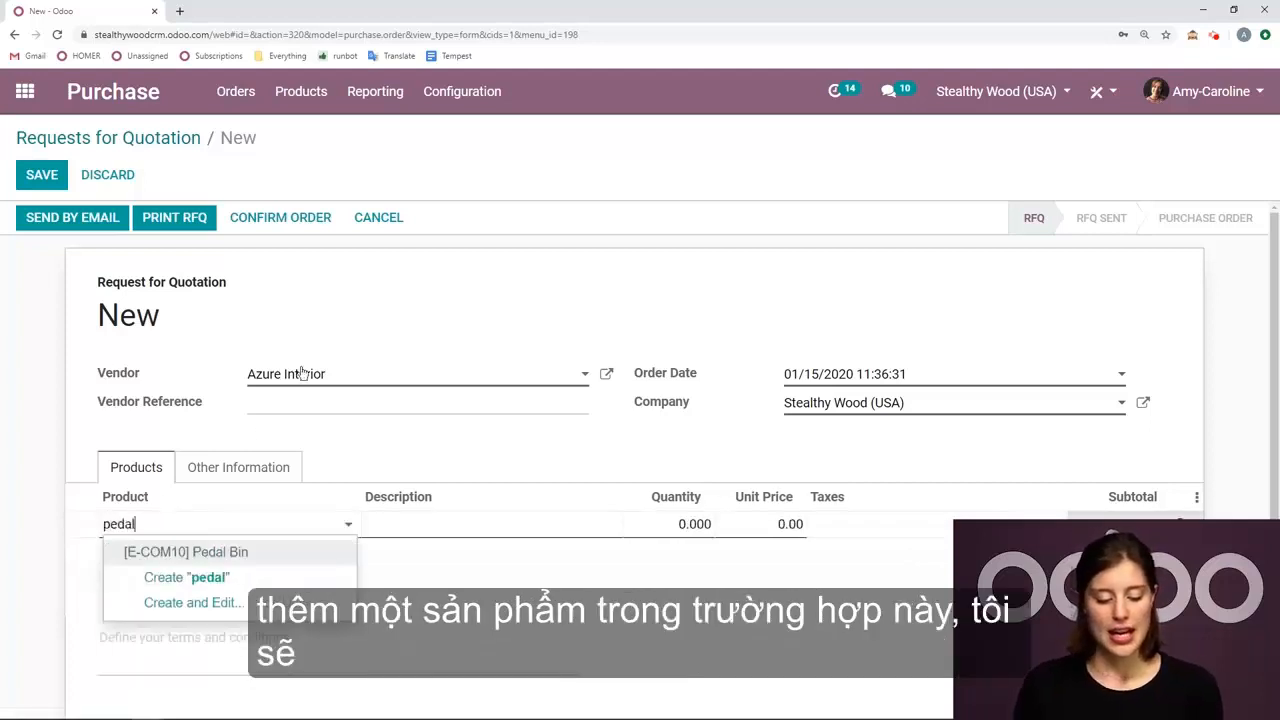
{"action": "key", "text": "Return"}
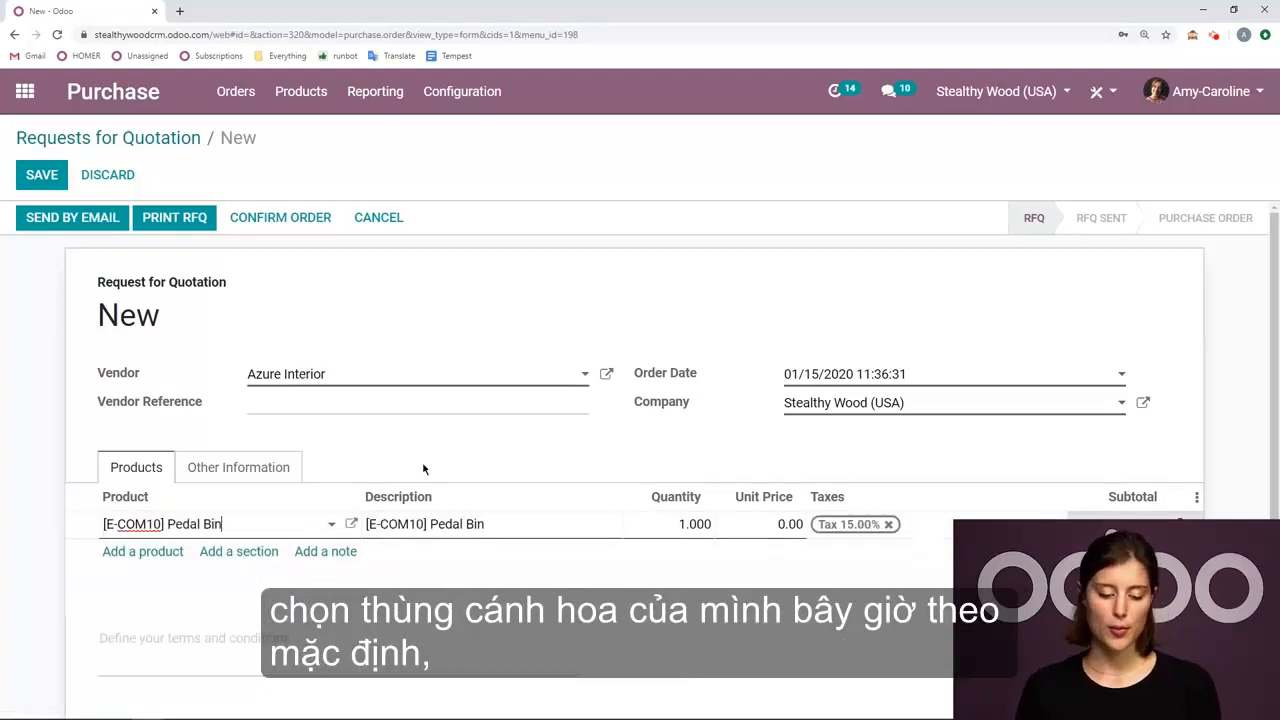
{"action": "scroll", "coordinate": [575, 430], "scroll_direction": "down", "scroll_amount": 1}
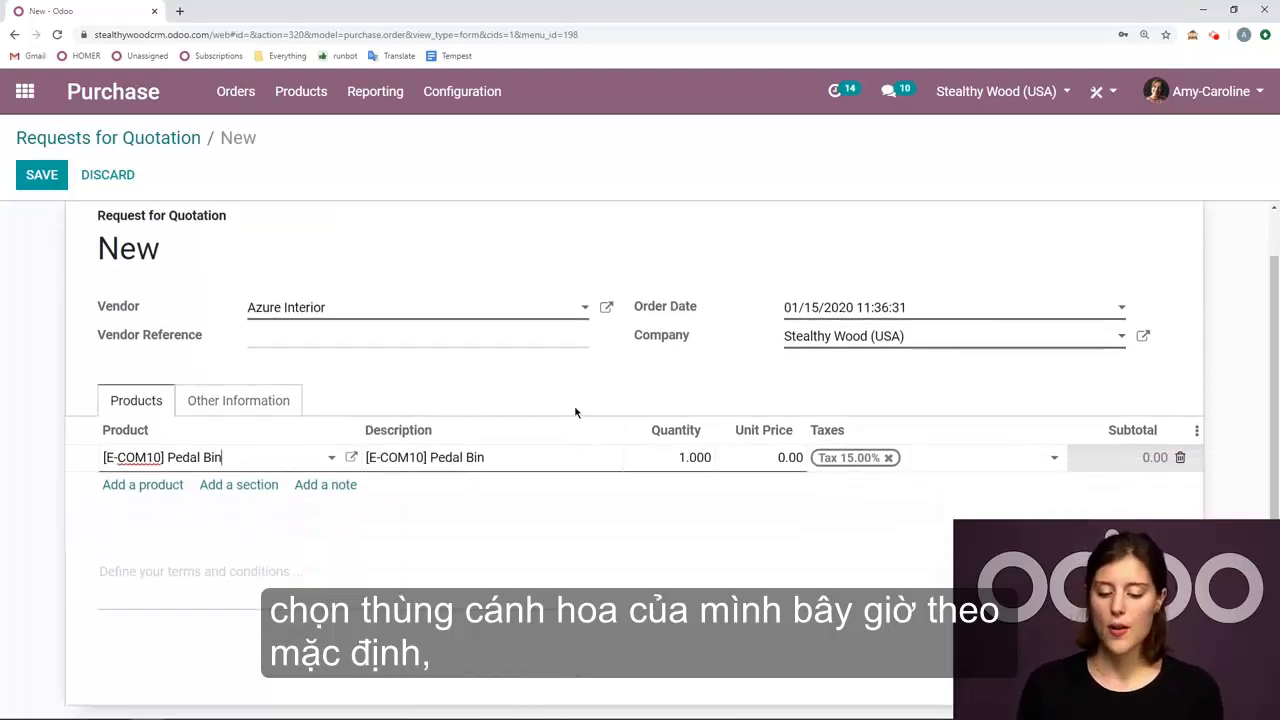
{"action": "left_click", "coordinate": [685, 458]}
{"action": "type", "text": "20"}
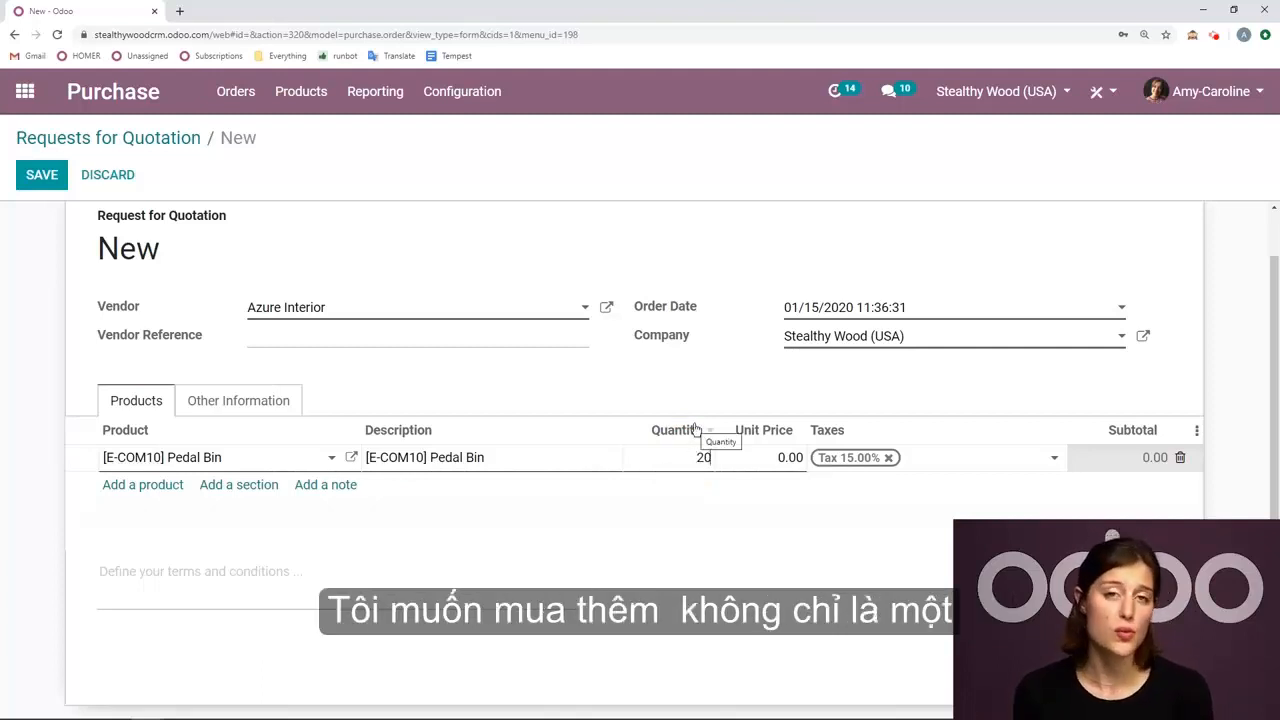
{"action": "left_click", "coordinate": [789, 466]}
{"action": "type", "text": "15"}
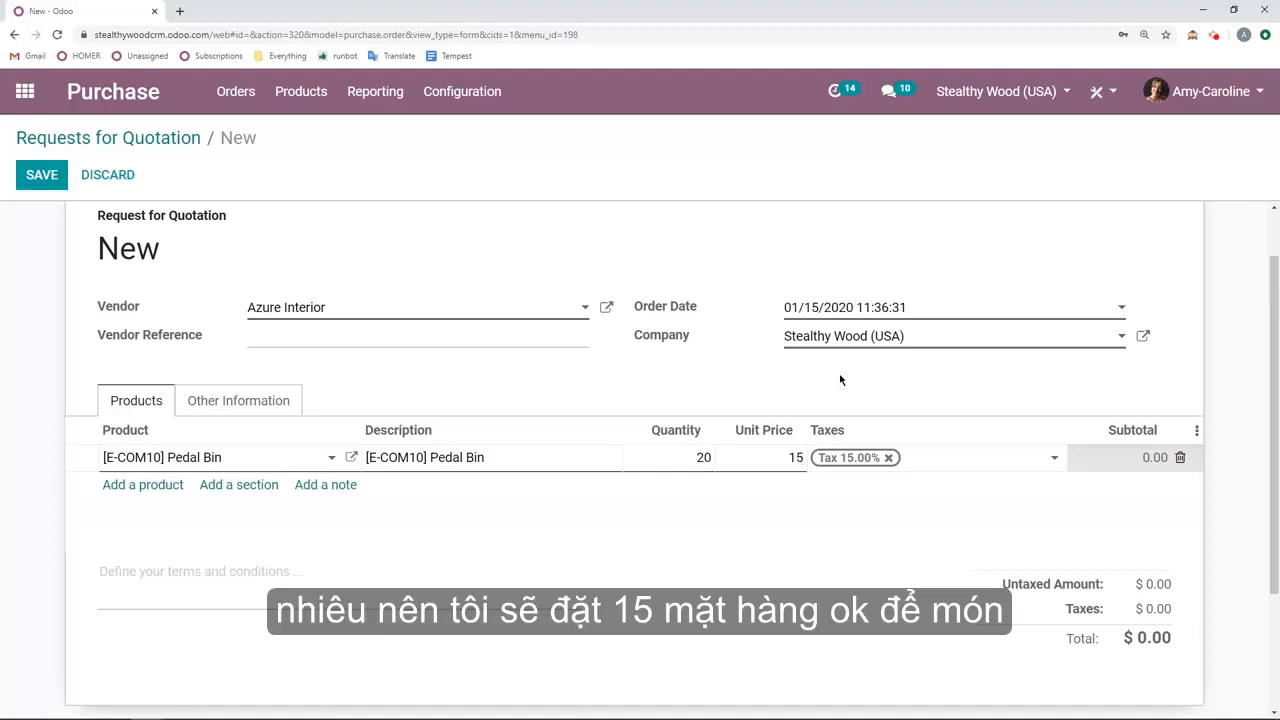
{"action": "left_click", "coordinate": [730, 380]}
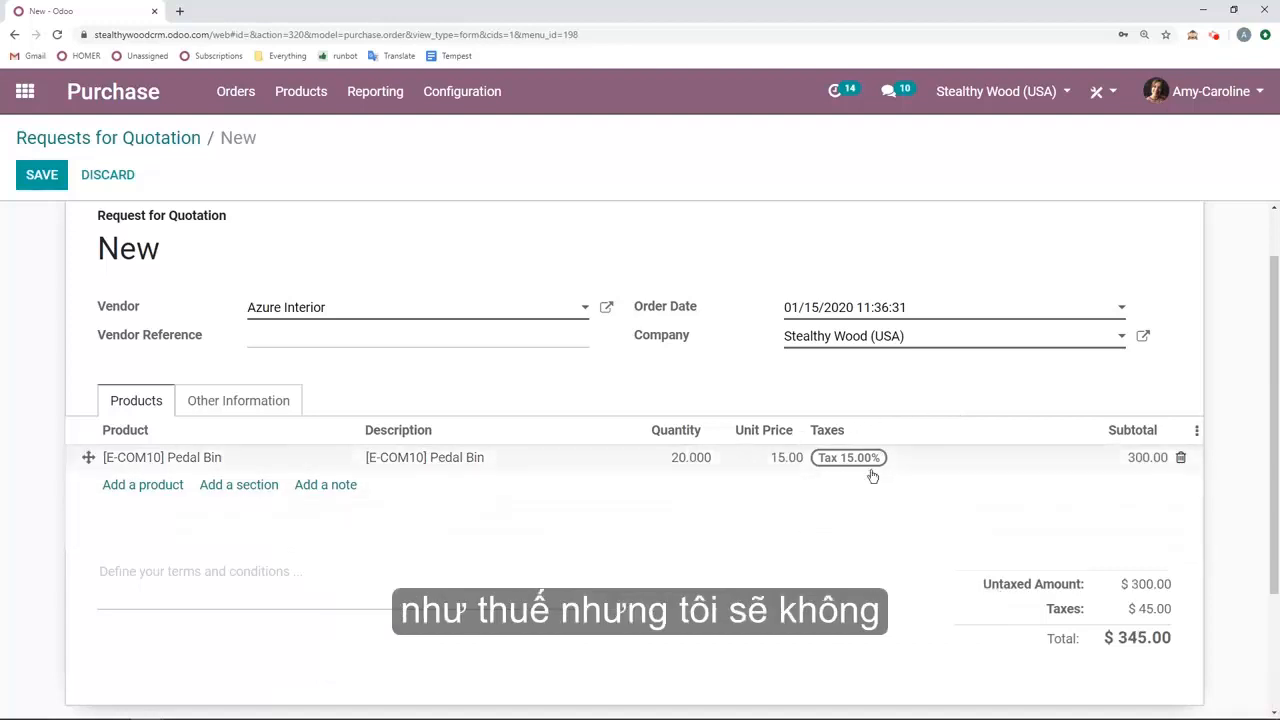
{"action": "scroll", "coordinate": [674, 429], "scroll_direction": "up", "scroll_amount": 1}
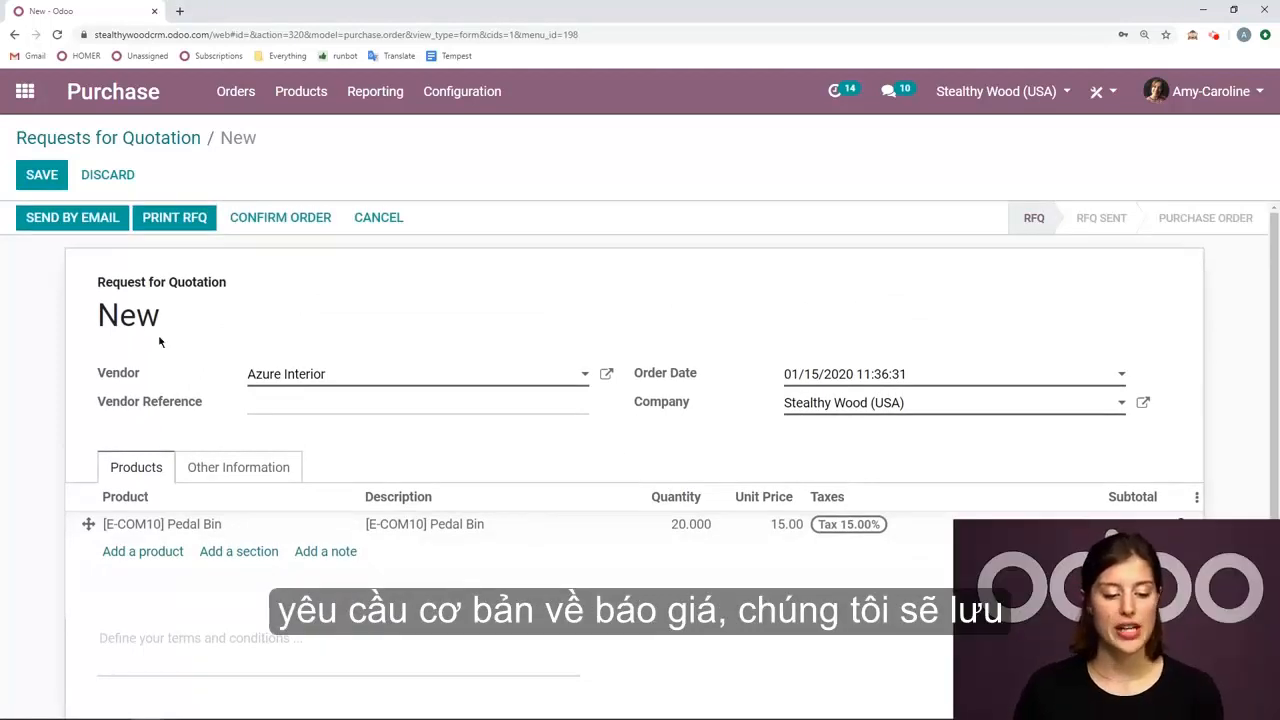
{"action": "left_click", "coordinate": [36, 174]}
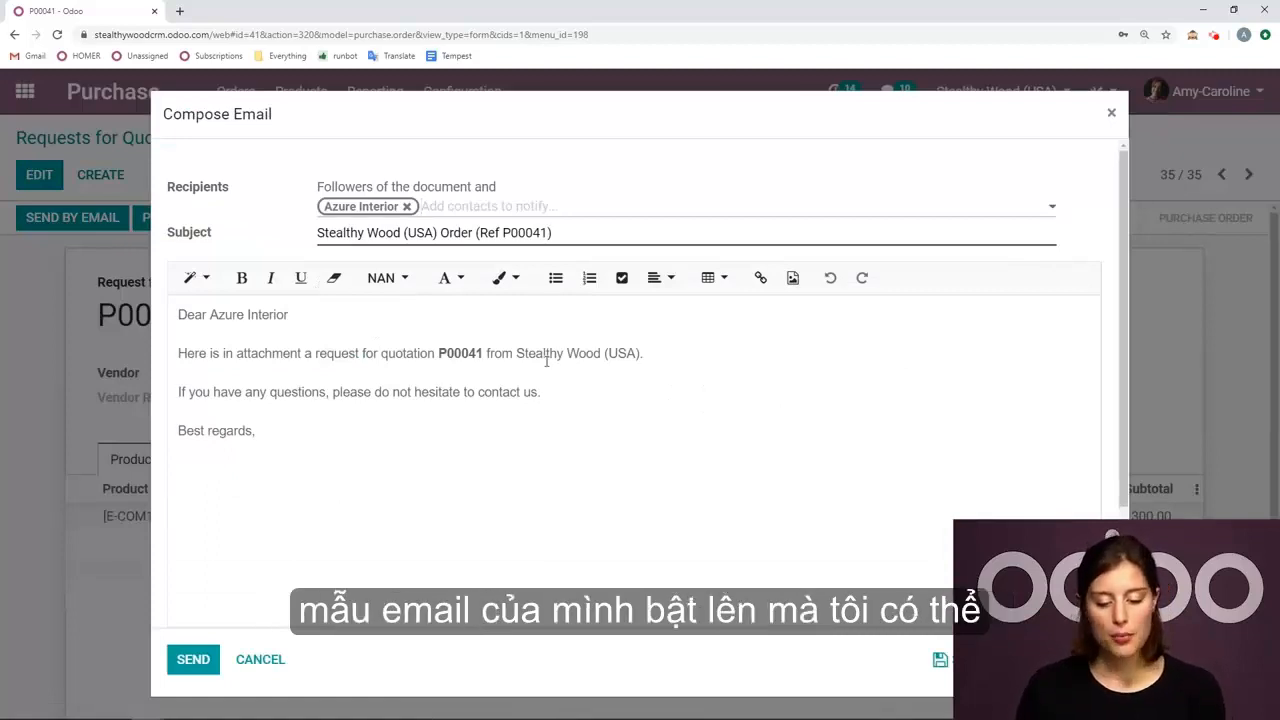
- Send the request for quotation by email to Azure Interior using the prefilled template
{"action": "left_click_drag", "start_coordinate": [650, 360], "coordinate": [568, 356]}
{"action": "left_click", "coordinate": [511, 430]}
{"action": "left_click", "coordinate": [195, 660]}
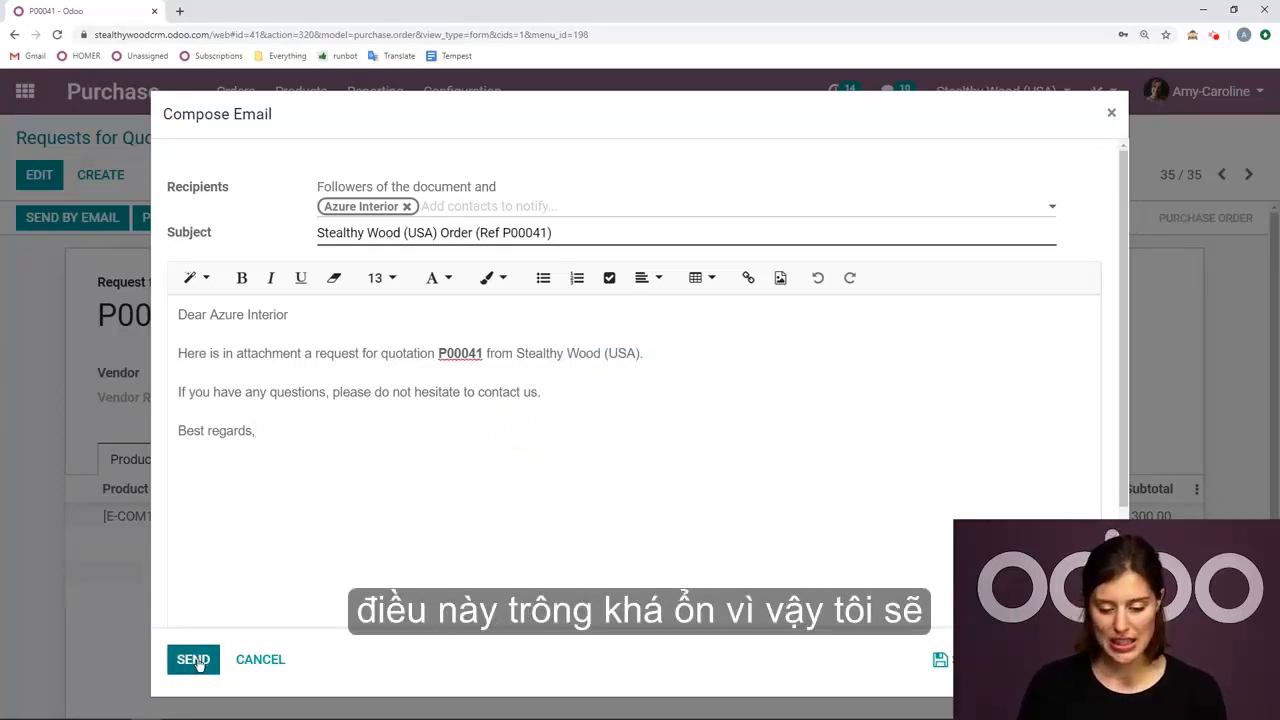
{"action": "left_click", "coordinate": [195, 660]}
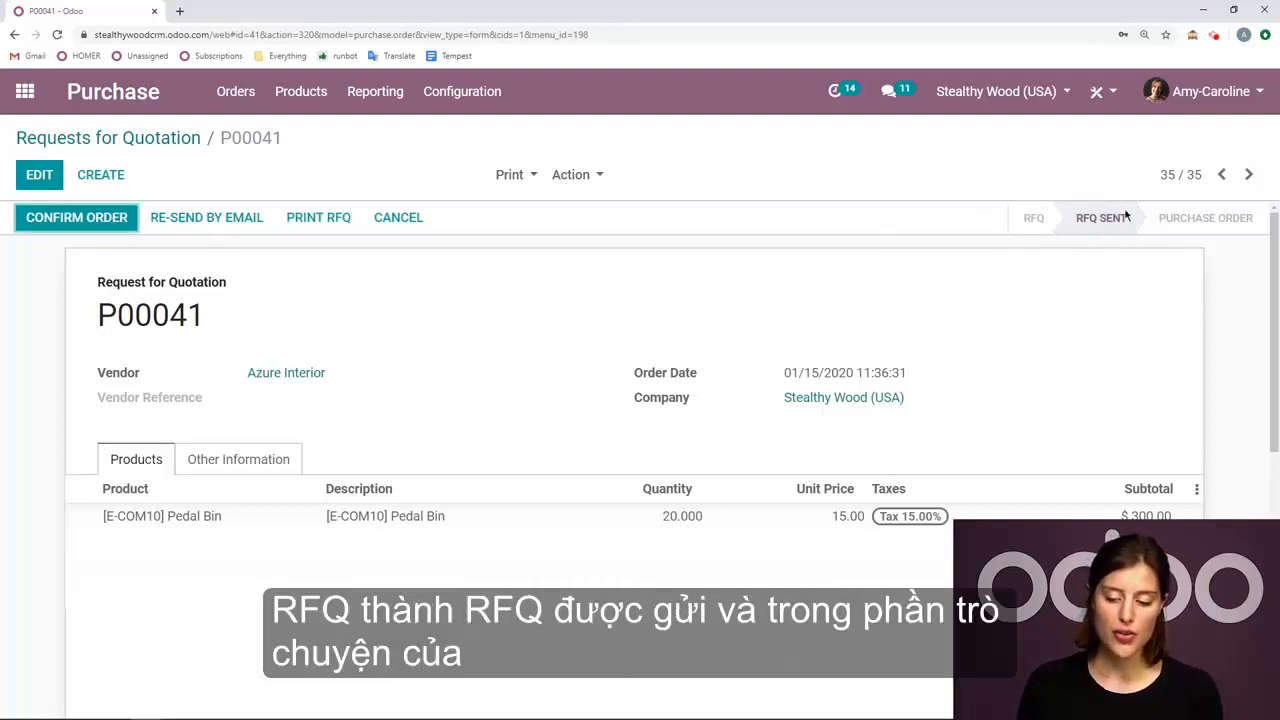
- Preview the RFQ_P00041.pdf attachment of the sent message in the order's message history
{"action": "scroll", "coordinate": [1092, 314], "scroll_direction": "down", "scroll_amount": 5}
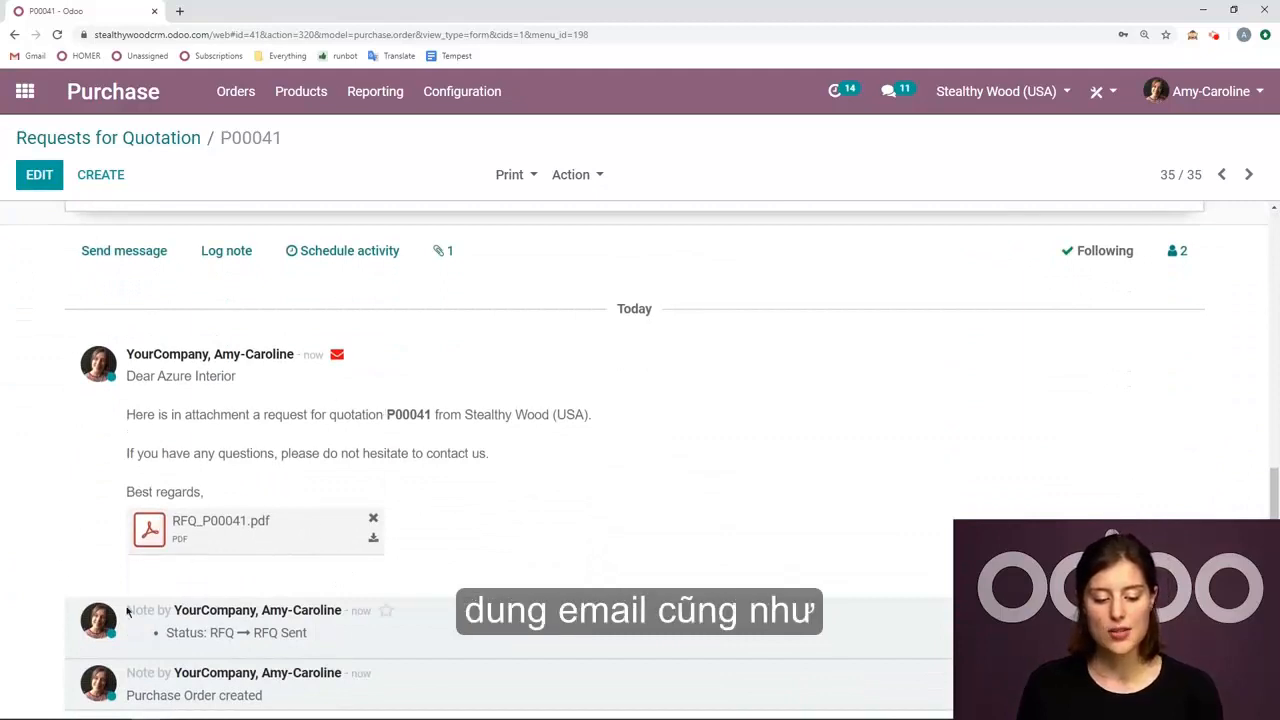
{"action": "left_click", "coordinate": [148, 534]}
{"action": "scroll", "coordinate": [913, 468], "scroll_direction": "down", "scroll_amount": 1}
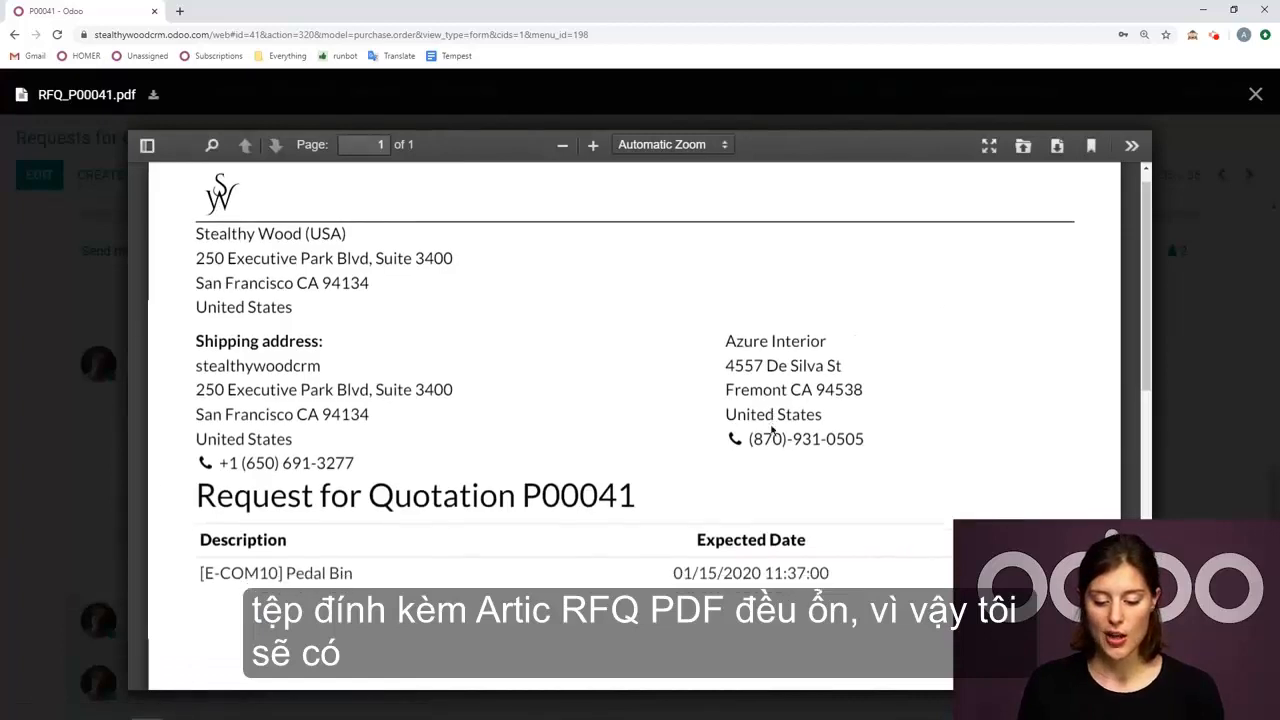
{"action": "scroll", "coordinate": [930, 438], "scroll_direction": "up", "scroll_amount": 1}
{"action": "key", "text": "Escape"}
- Confirm the order and open its product receipt
{"action": "scroll", "coordinate": [504, 358], "scroll_direction": "up", "scroll_amount": 10}
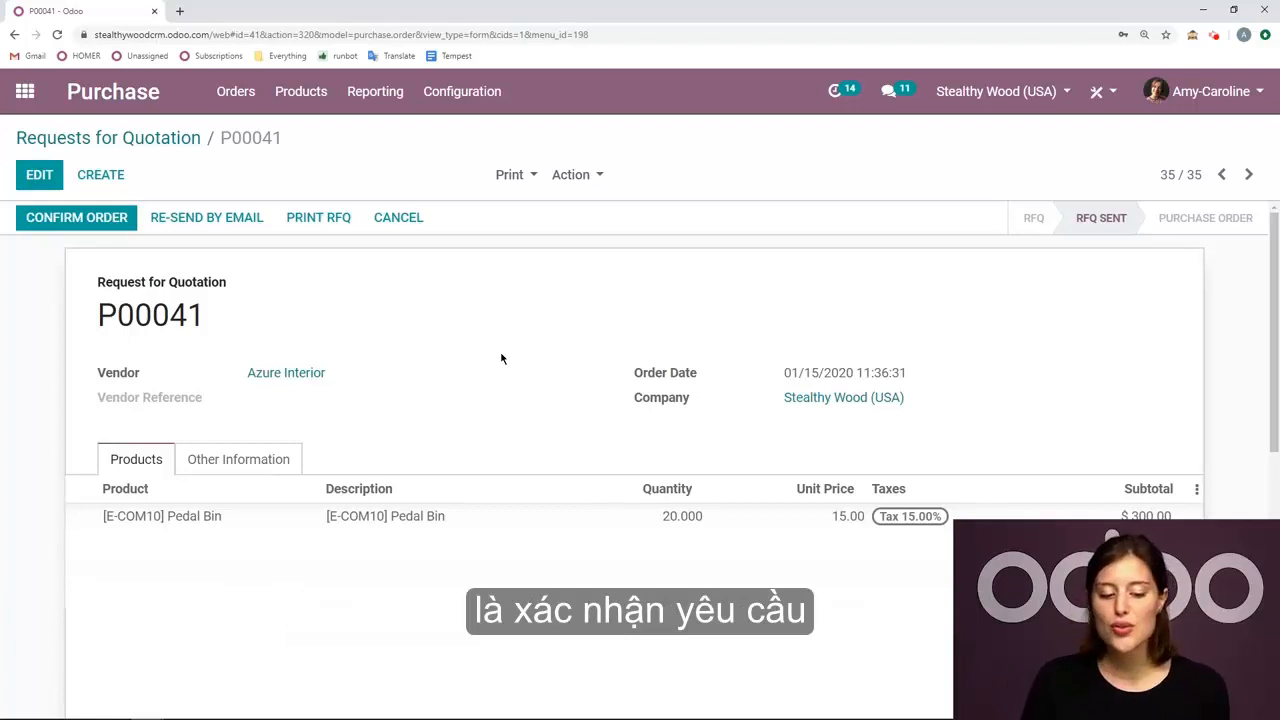
{"action": "left_click", "coordinate": [86, 227]}
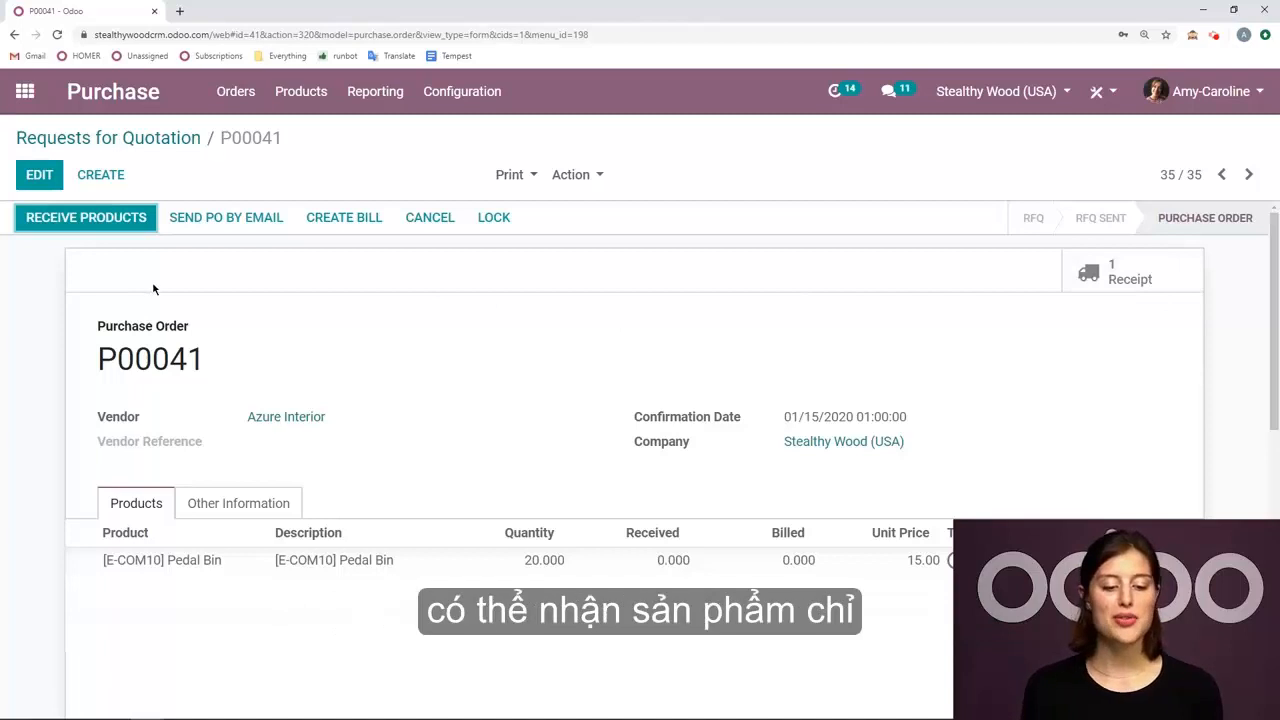
{"action": "left_click", "coordinate": [94, 218]}
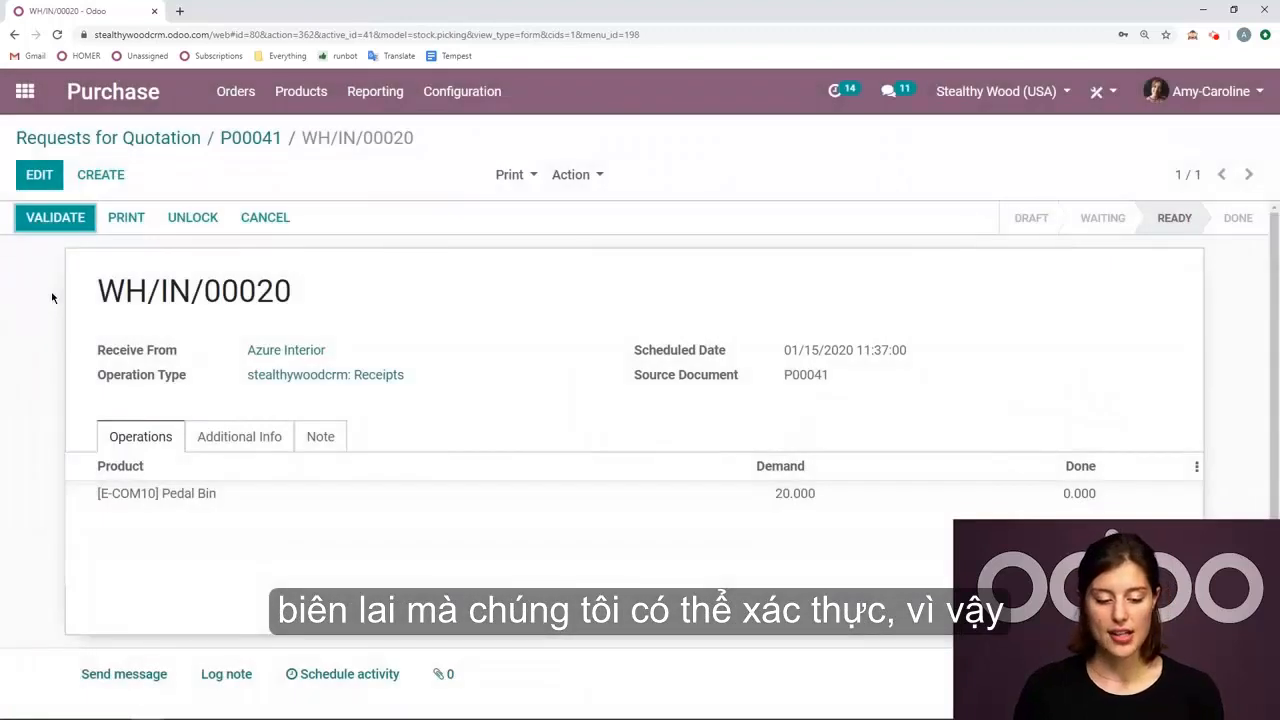
{"action": "left_click", "coordinate": [39, 175]}
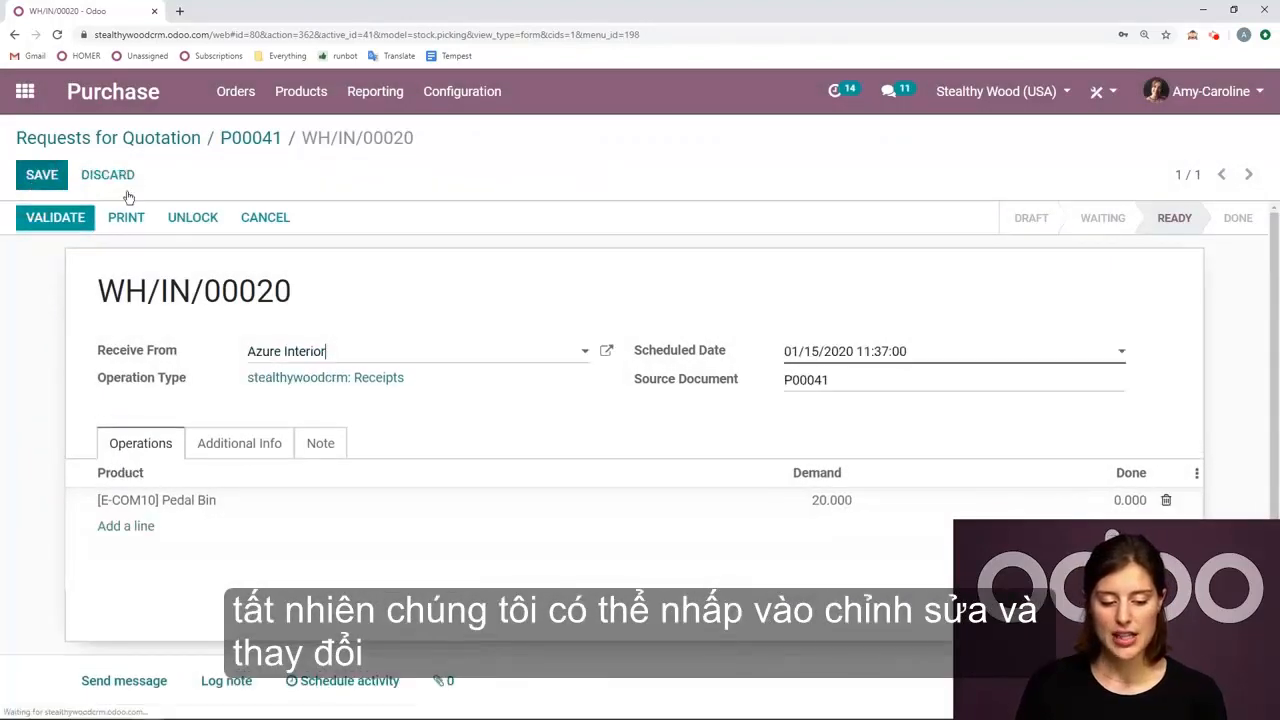
{"action": "left_click", "coordinate": [1130, 500]}
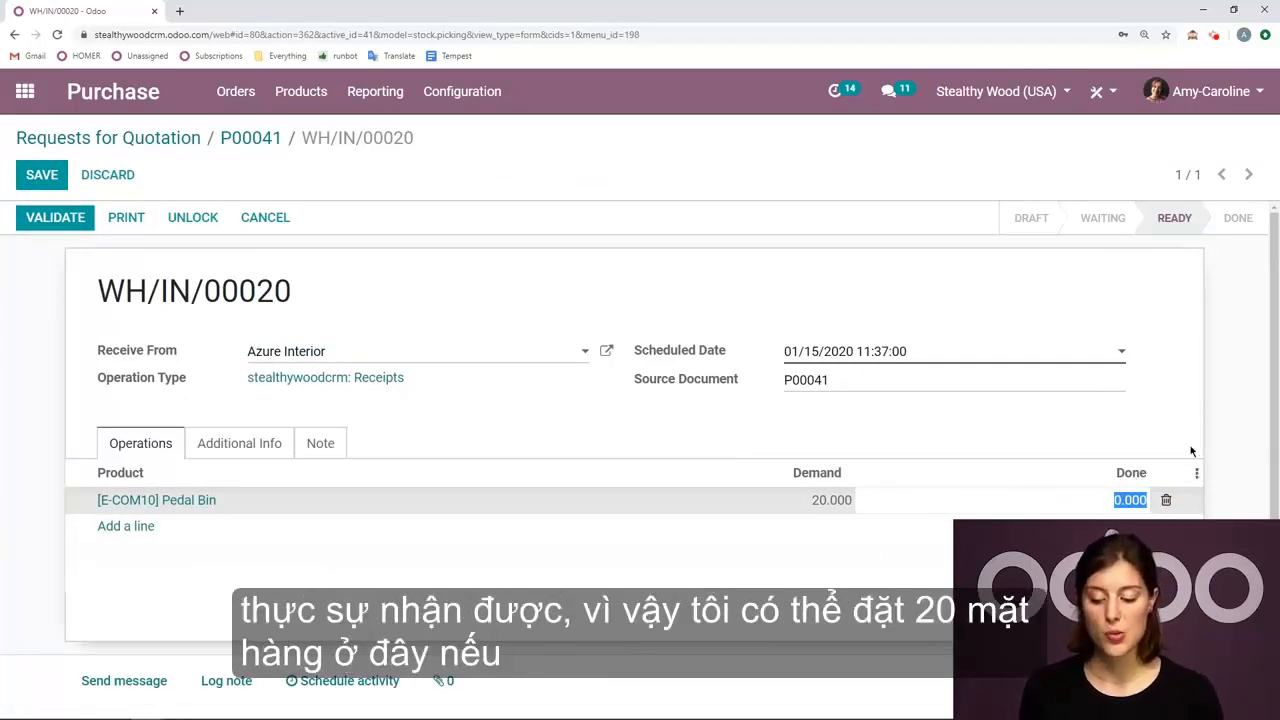
{"action": "left_click", "coordinate": [106, 174]}
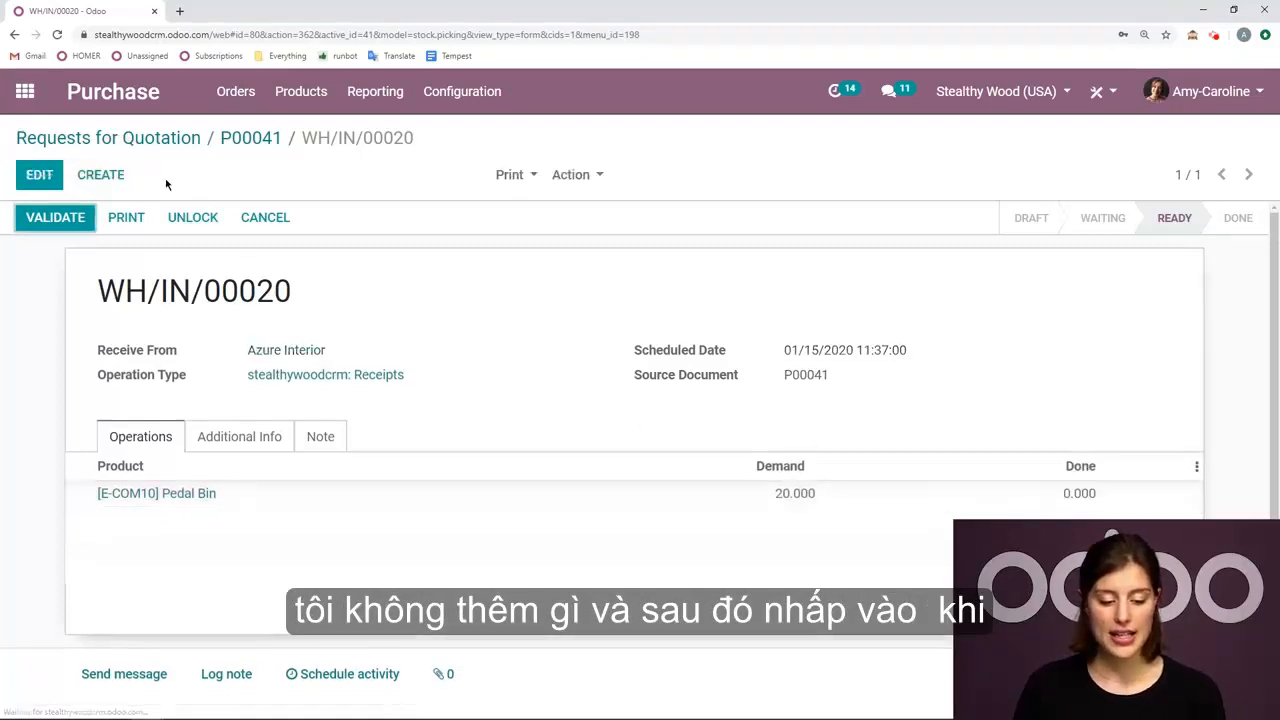
- Validate the receipt with an immediate transfer of all quantities, and return to purchase order P00041
{"action": "left_click", "coordinate": [56, 218]}
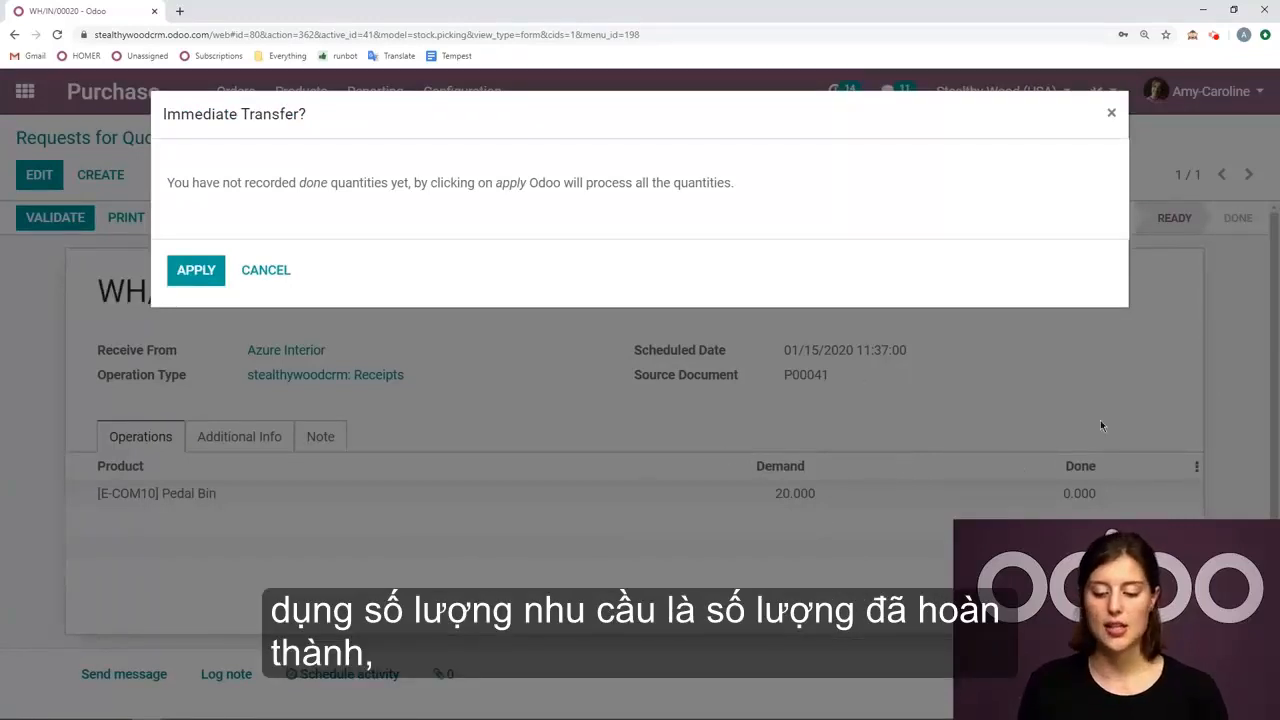
{"action": "left_click", "coordinate": [205, 274]}
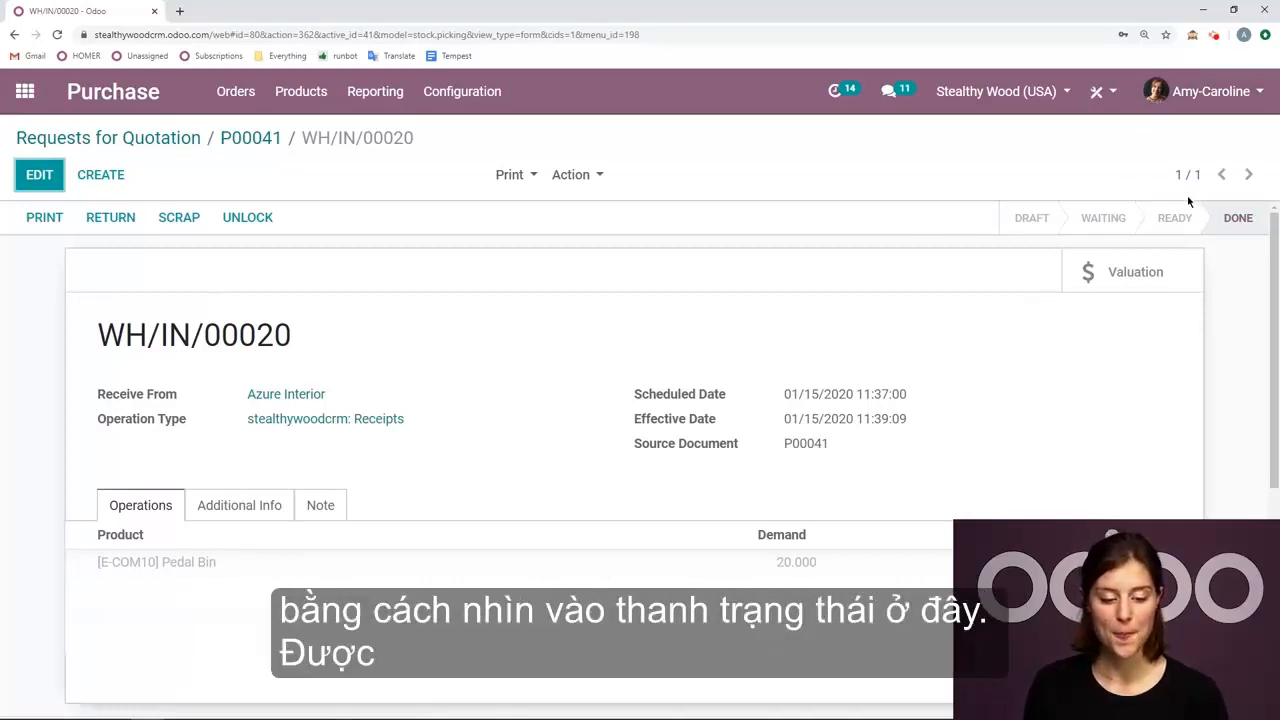
{"action": "left_click", "coordinate": [278, 147]}
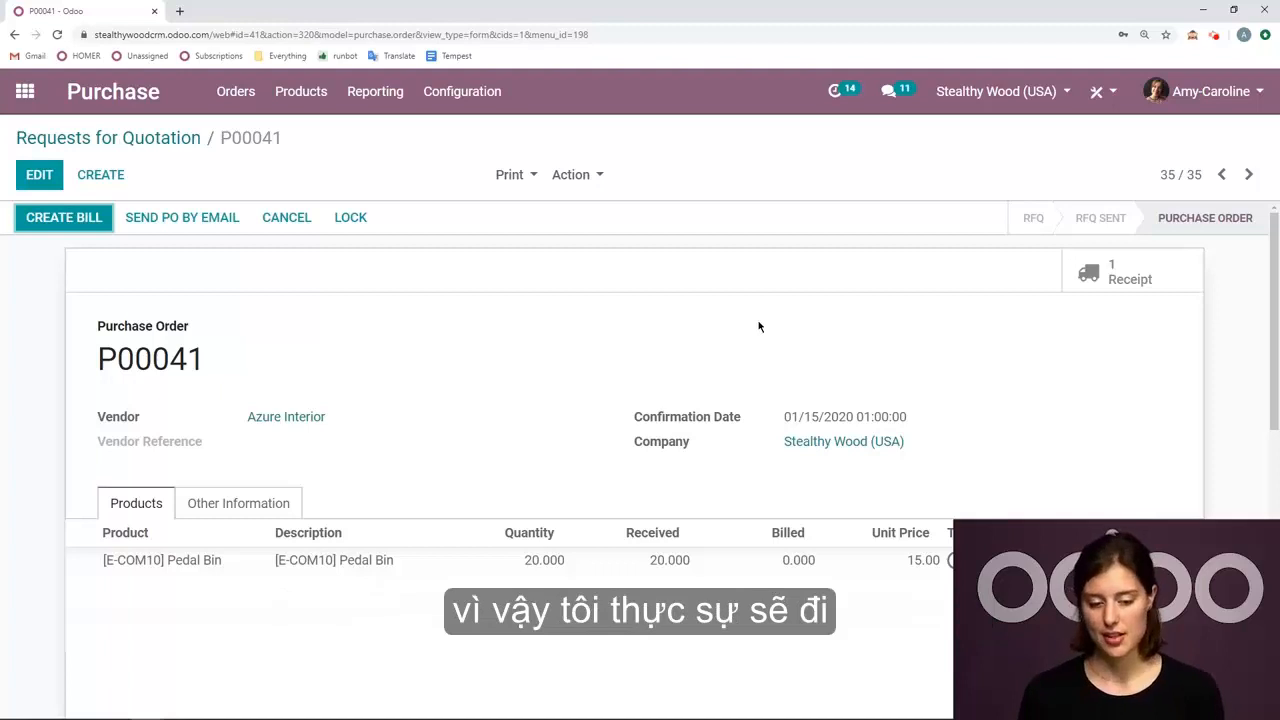
- Open the Purchase settings and examine the Purchase Order Approval option, its minimum amount and the Warnings option
{"action": "left_click", "coordinate": [465, 108]}
{"action": "left_click", "coordinate": [462, 131]}
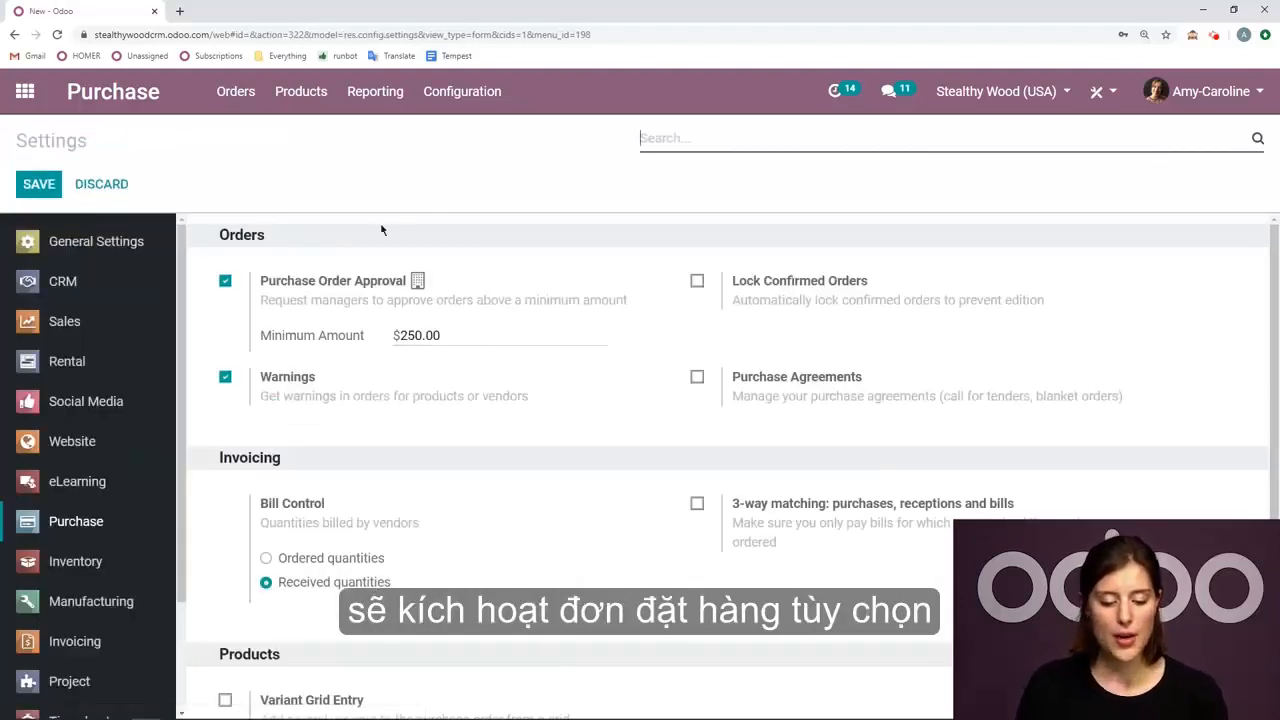
{"action": "left_click_drag", "start_coordinate": [262, 284], "coordinate": [404, 286]}
{"action": "left_click", "coordinate": [439, 213]}
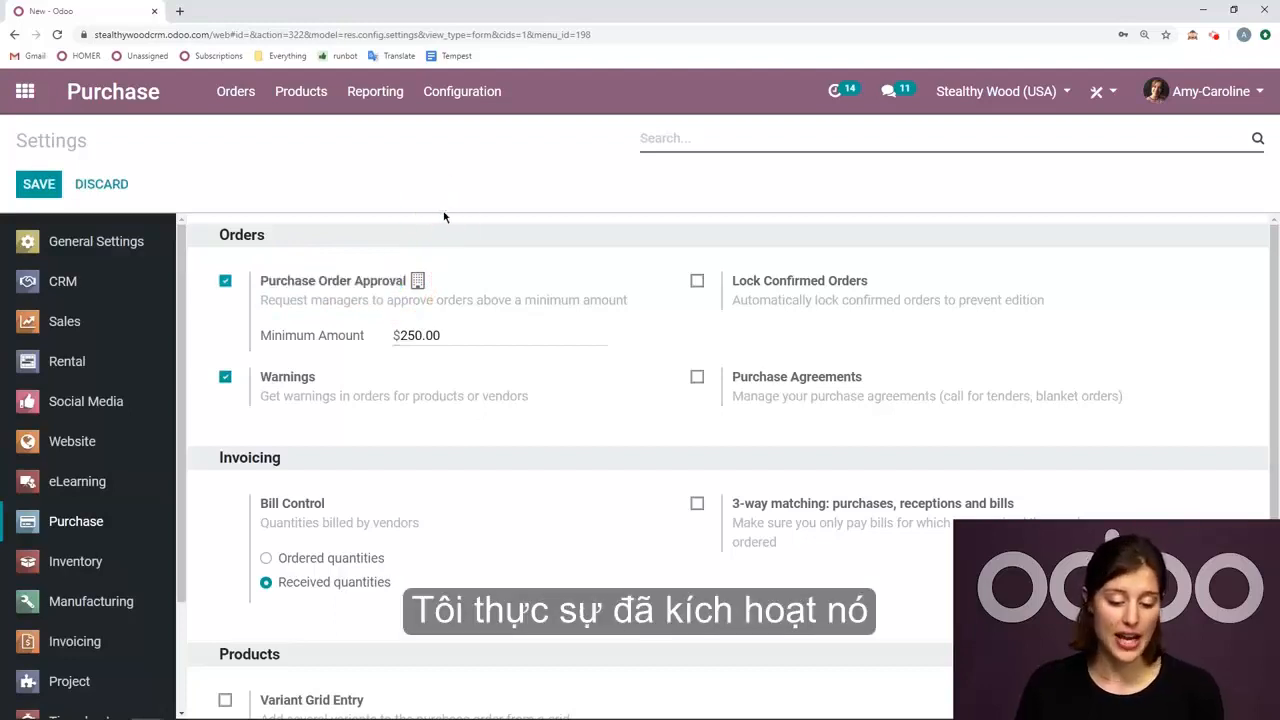
{"action": "left_click_drag", "start_coordinate": [467, 337], "coordinate": [383, 345]}
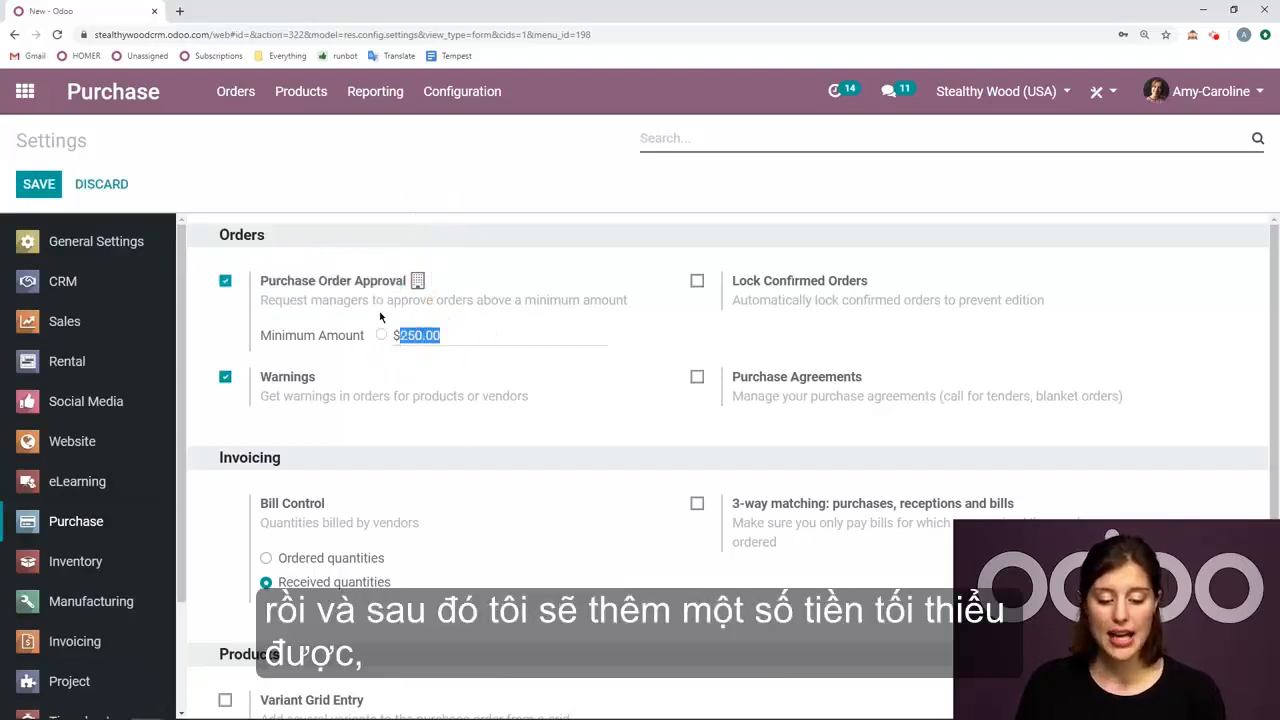
{"action": "left_click", "coordinate": [416, 199]}
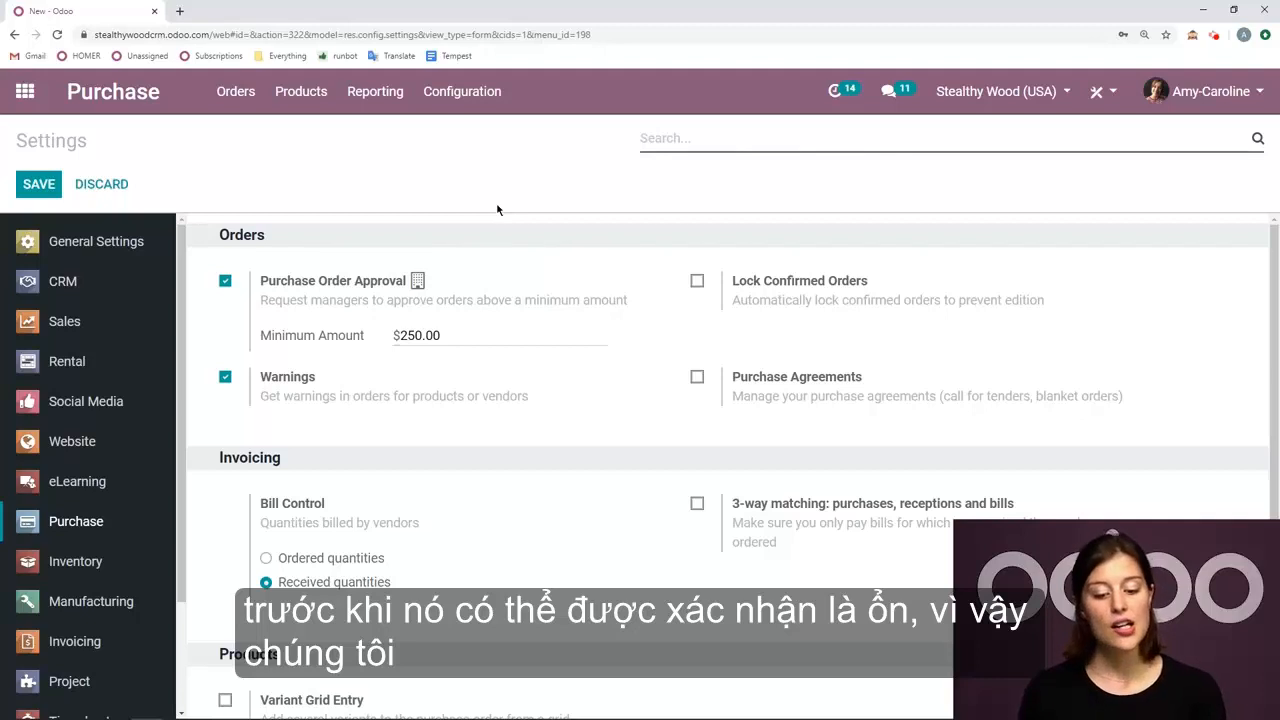
{"action": "left_click_drag", "start_coordinate": [320, 380], "coordinate": [258, 378]}
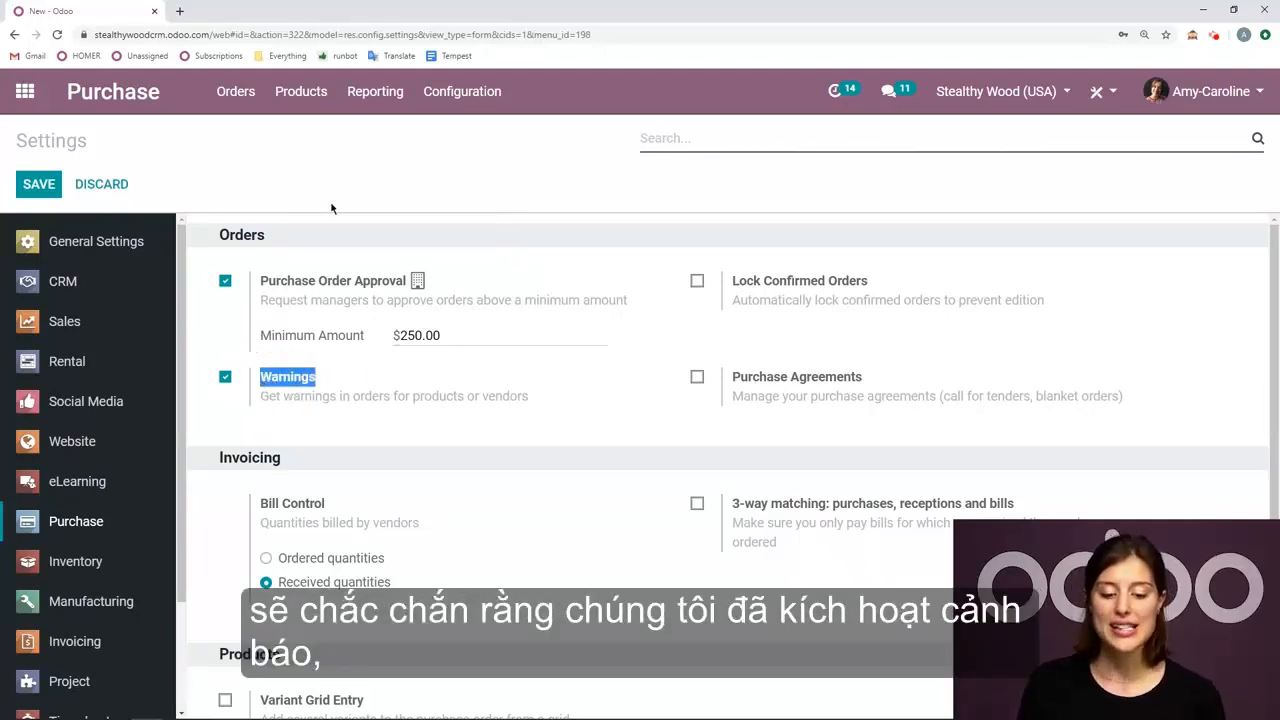
{"action": "left_click", "coordinate": [352, 185]}
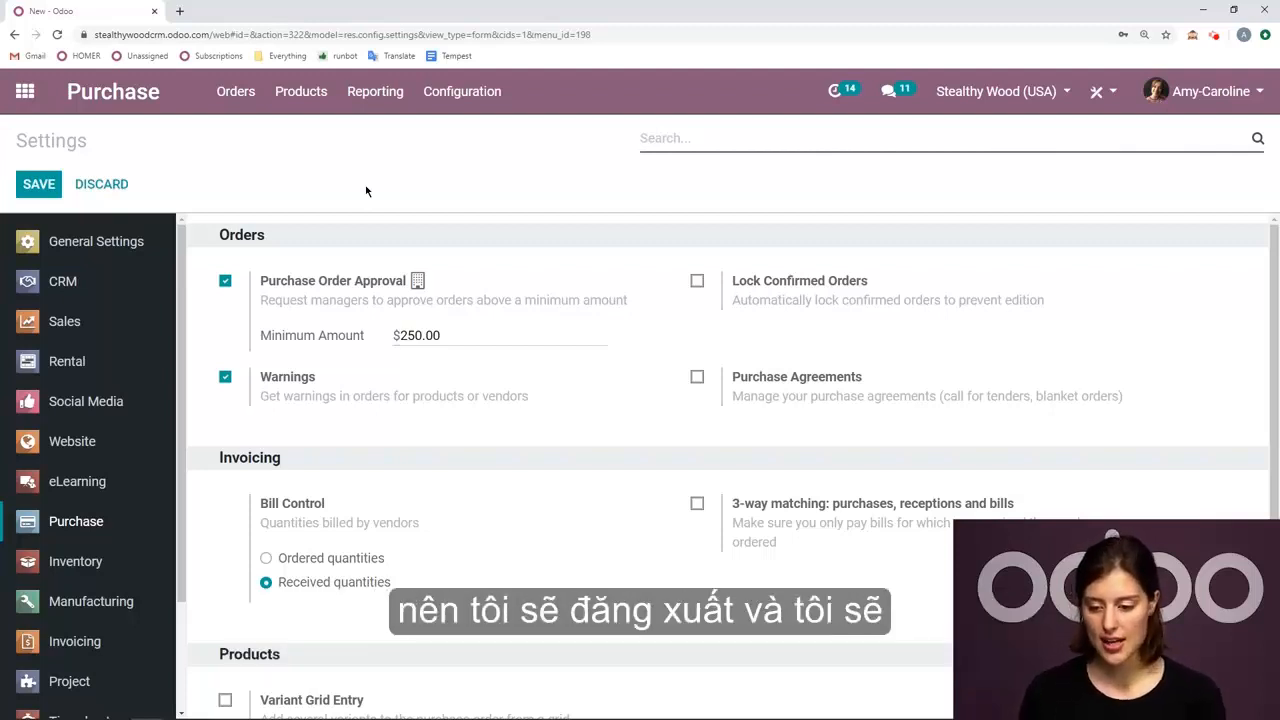
- Log out and log in as the other employee with that user's e-mail and password, without saving the password in the browser
{"action": "left_click", "coordinate": [1160, 91]}
{"action": "left_click", "coordinate": [1165, 275]}
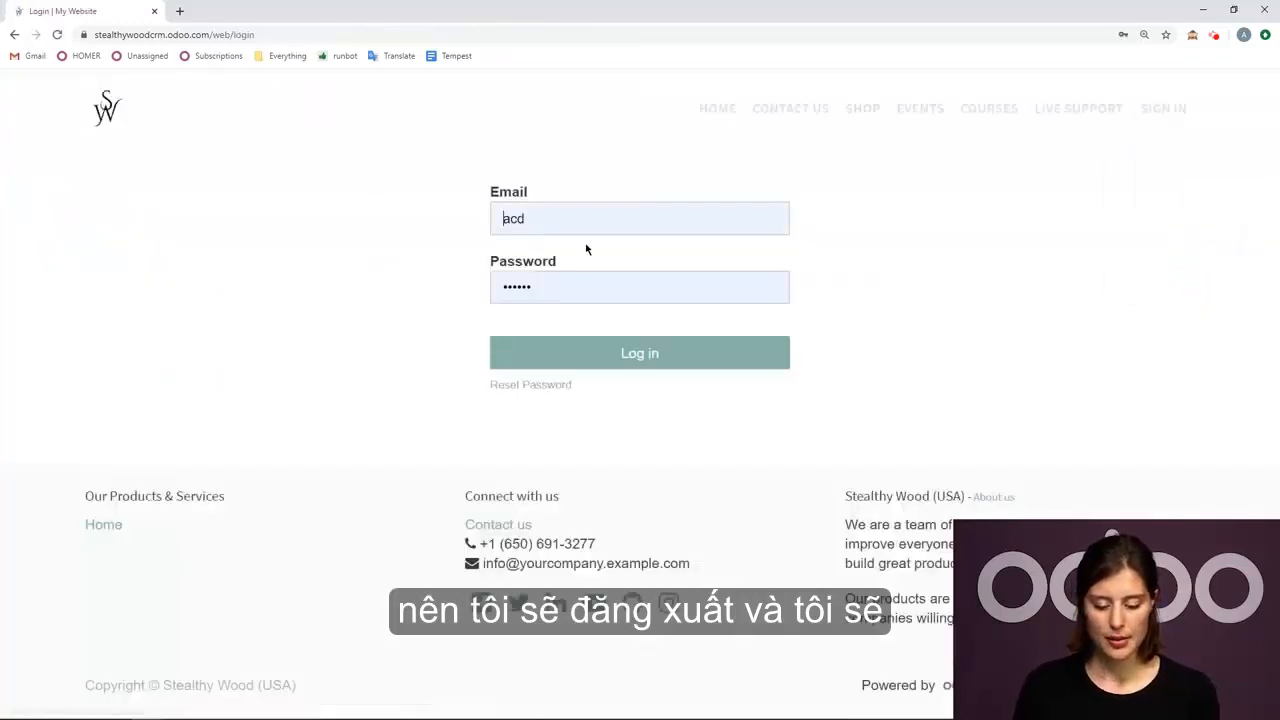
{"action": "left_click", "coordinate": [481, 234]}
{"action": "key", "text": "ctrl+v"}
{"action": "left_click", "coordinate": [575, 348]}
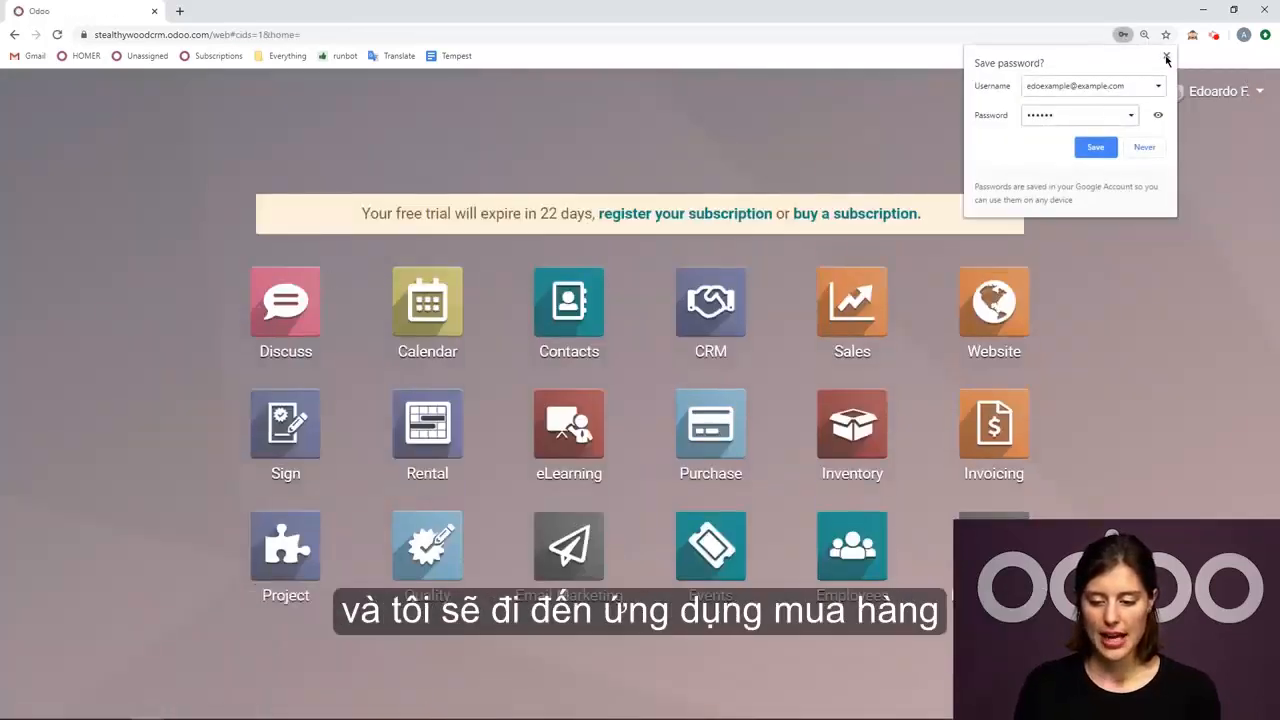
{"action": "left_click", "coordinate": [1166, 58]}
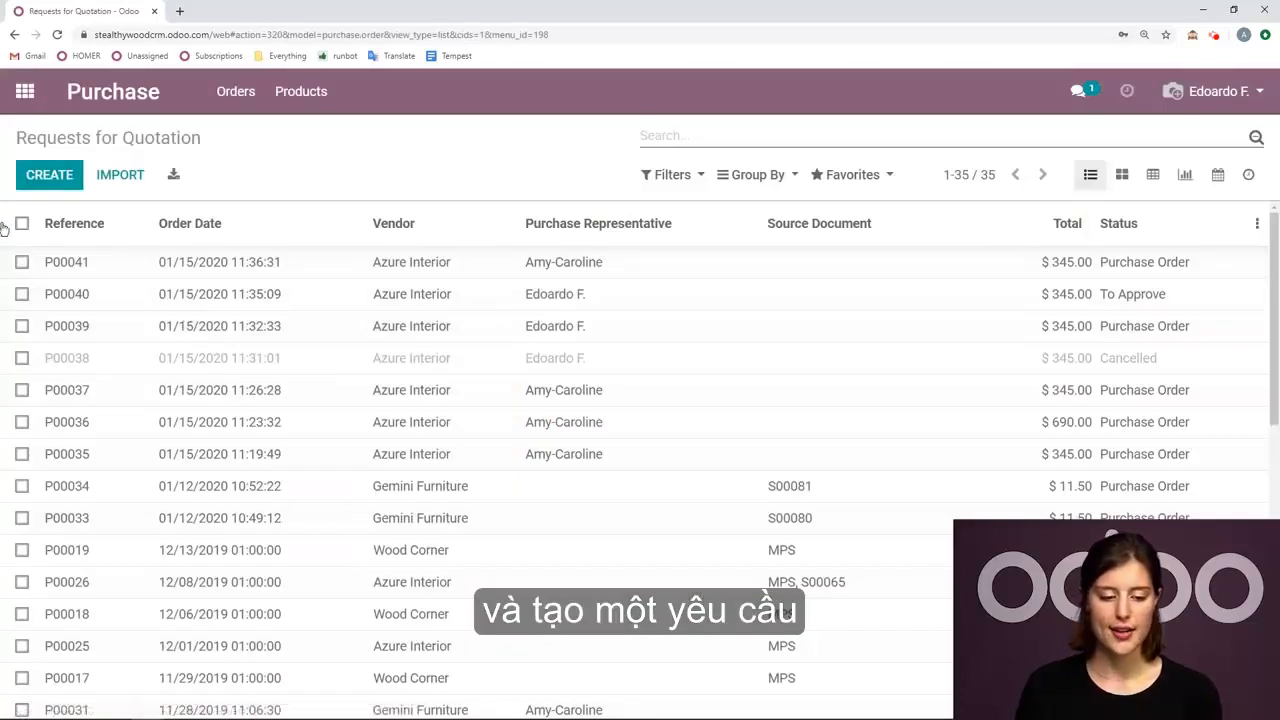
- Create a new request for quotation and choose Azure Interior as the vendor
{"action": "left_click", "coordinate": [62, 184]}
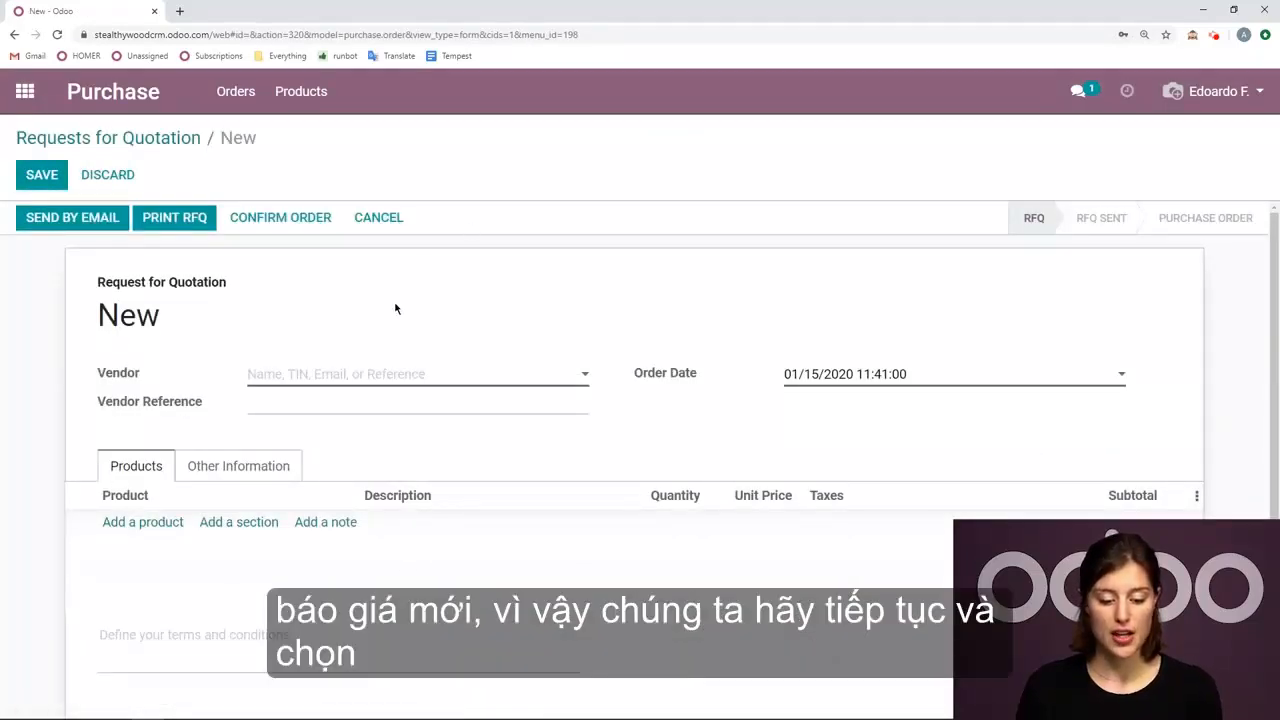
{"action": "scroll", "coordinate": [334, 323], "scroll_direction": "down", "scroll_amount": 1}
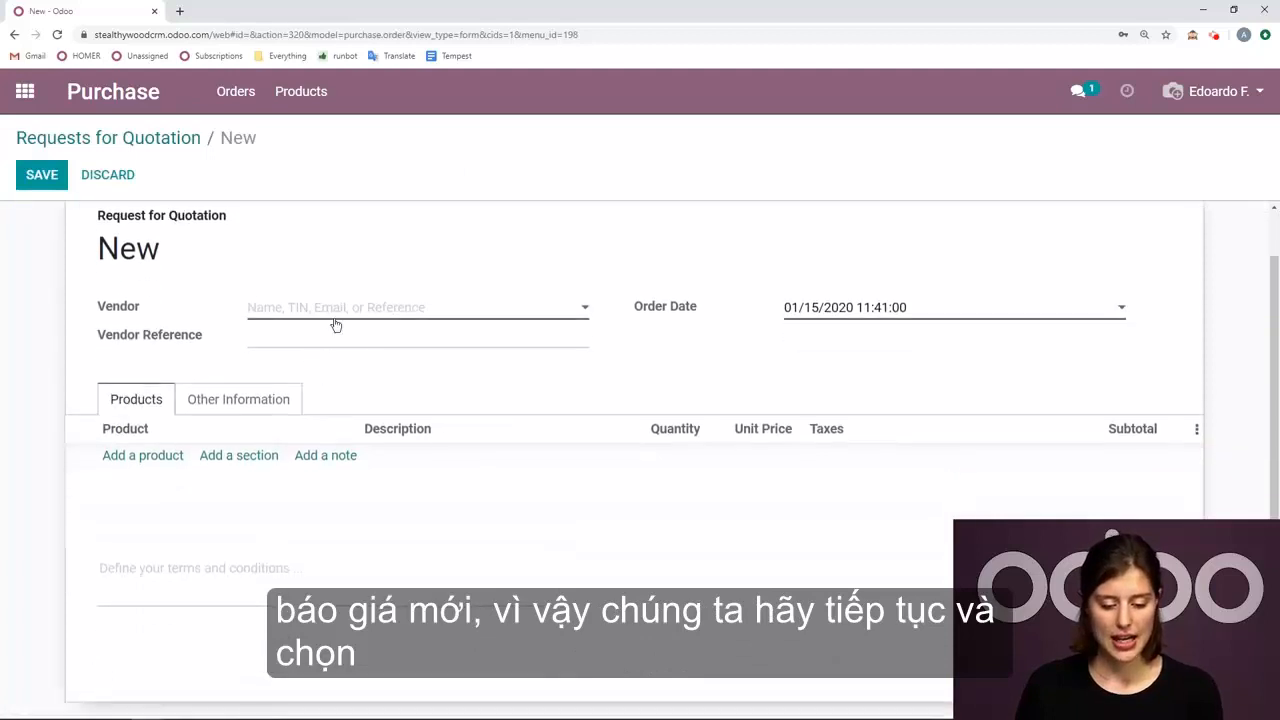
{"action": "left_click", "coordinate": [340, 314]}
{"action": "type", "text": "ar"}
{"action": "key", "text": "ctrl+a"}
{"action": "type", "text": "a"}
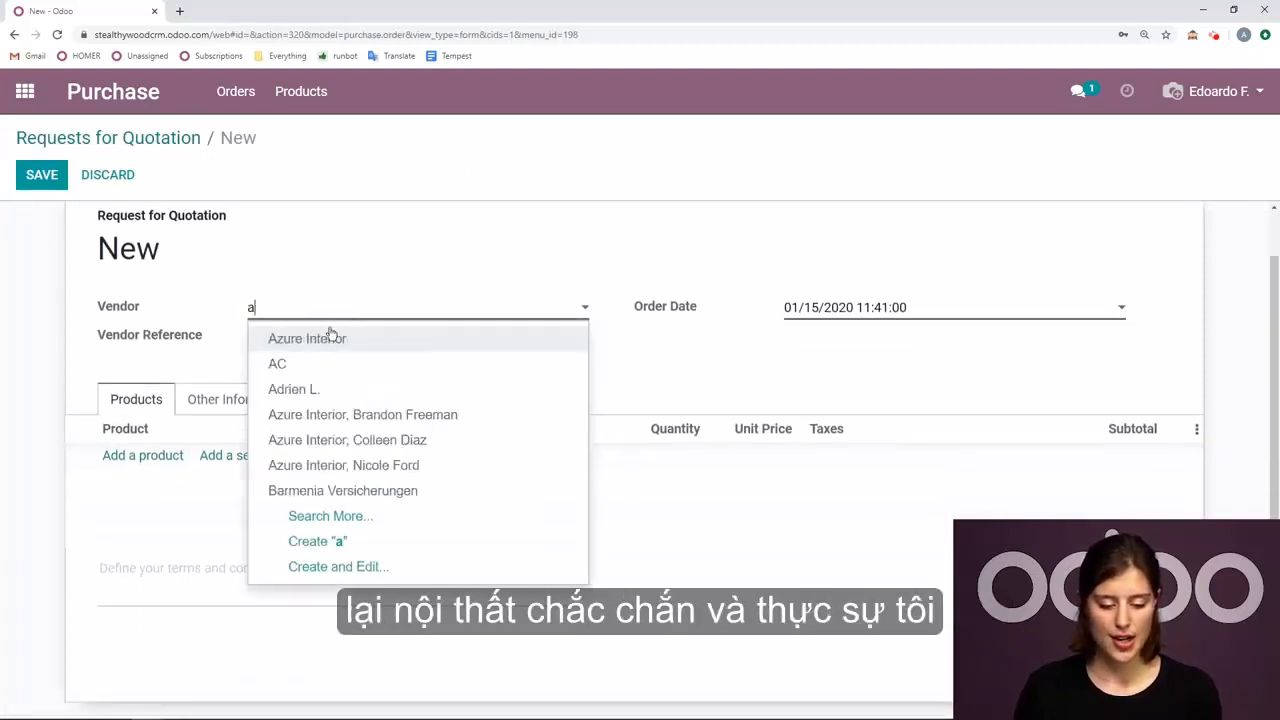
{"action": "left_click", "coordinate": [328, 341]}
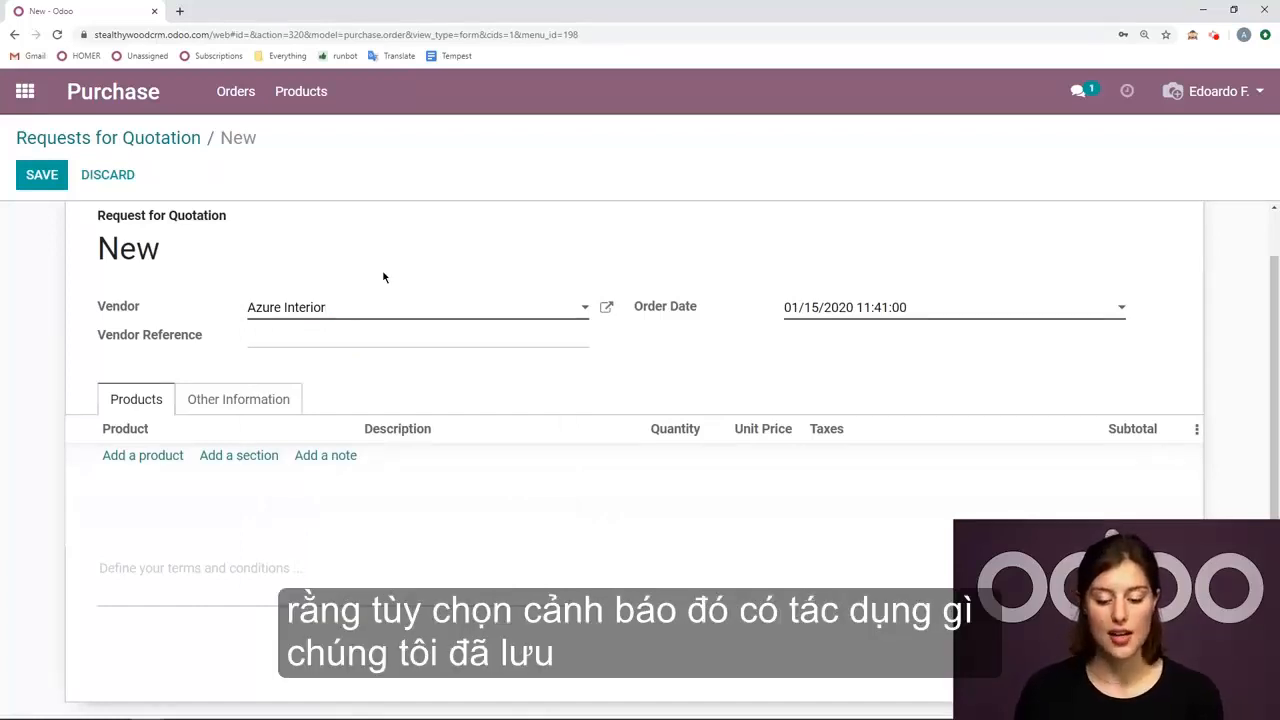
- Open the Azure Interior vendor record and set its Warning on the Purchase Order in the internal notes to Warning
{"action": "left_click", "coordinate": [612, 312]}
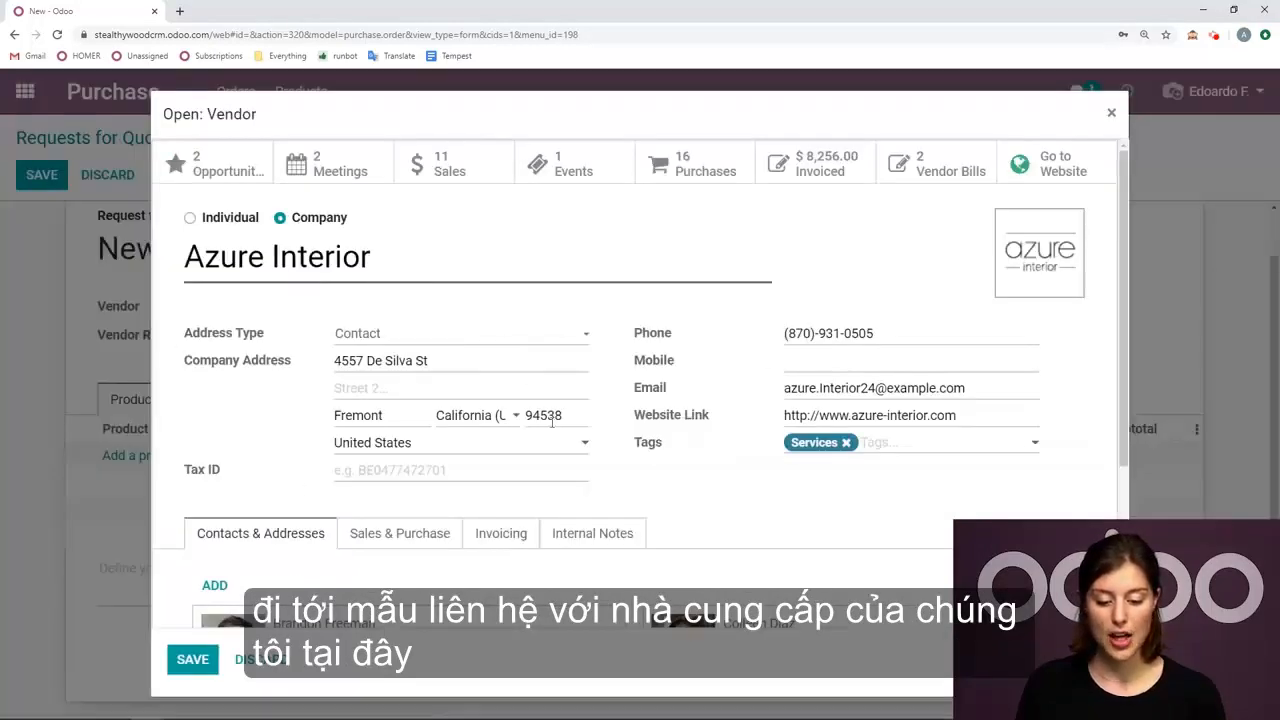
{"action": "scroll", "coordinate": [624, 413], "scroll_direction": "down", "scroll_amount": 2}
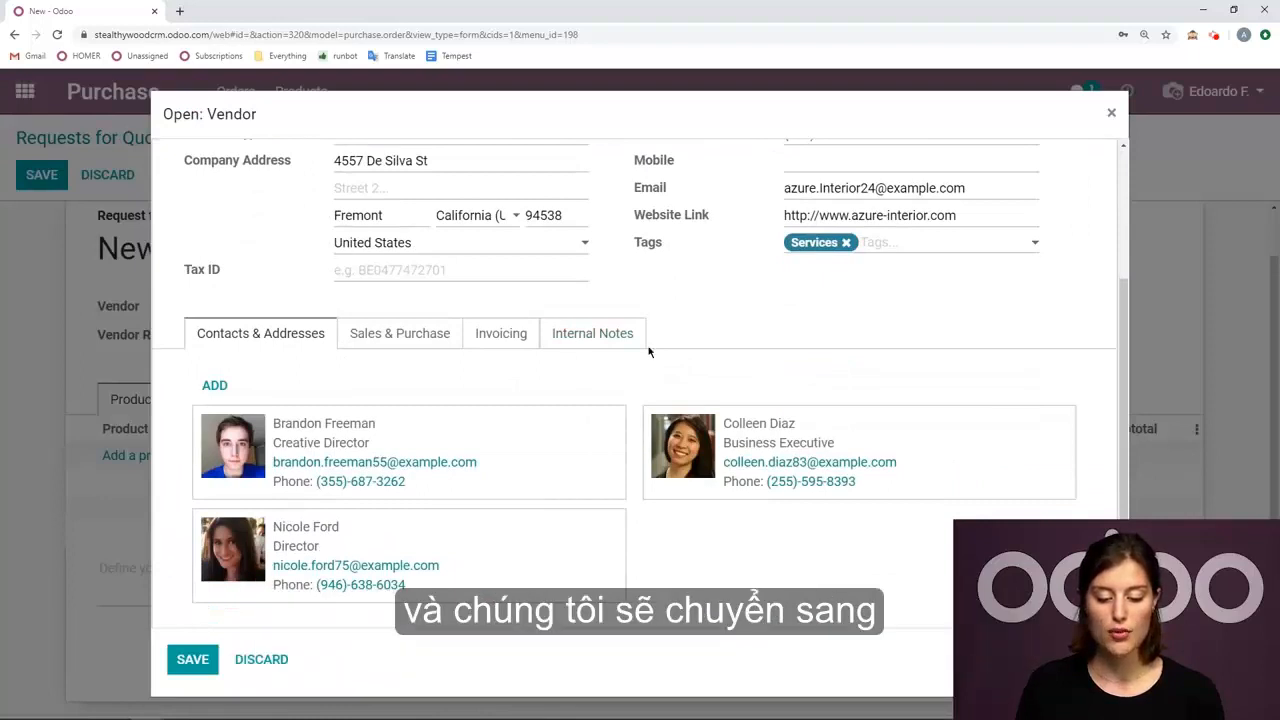
{"action": "left_click", "coordinate": [615, 334]}
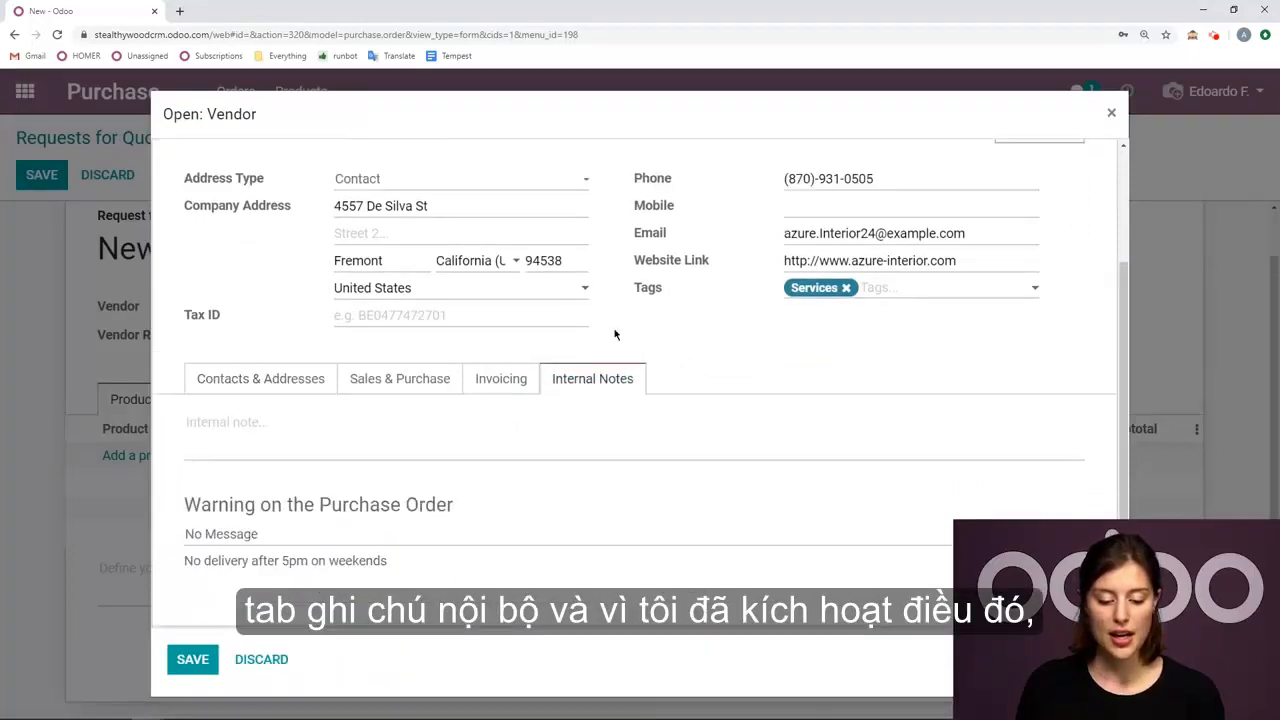
{"action": "left_click_drag", "start_coordinate": [466, 506], "coordinate": [186, 510]}
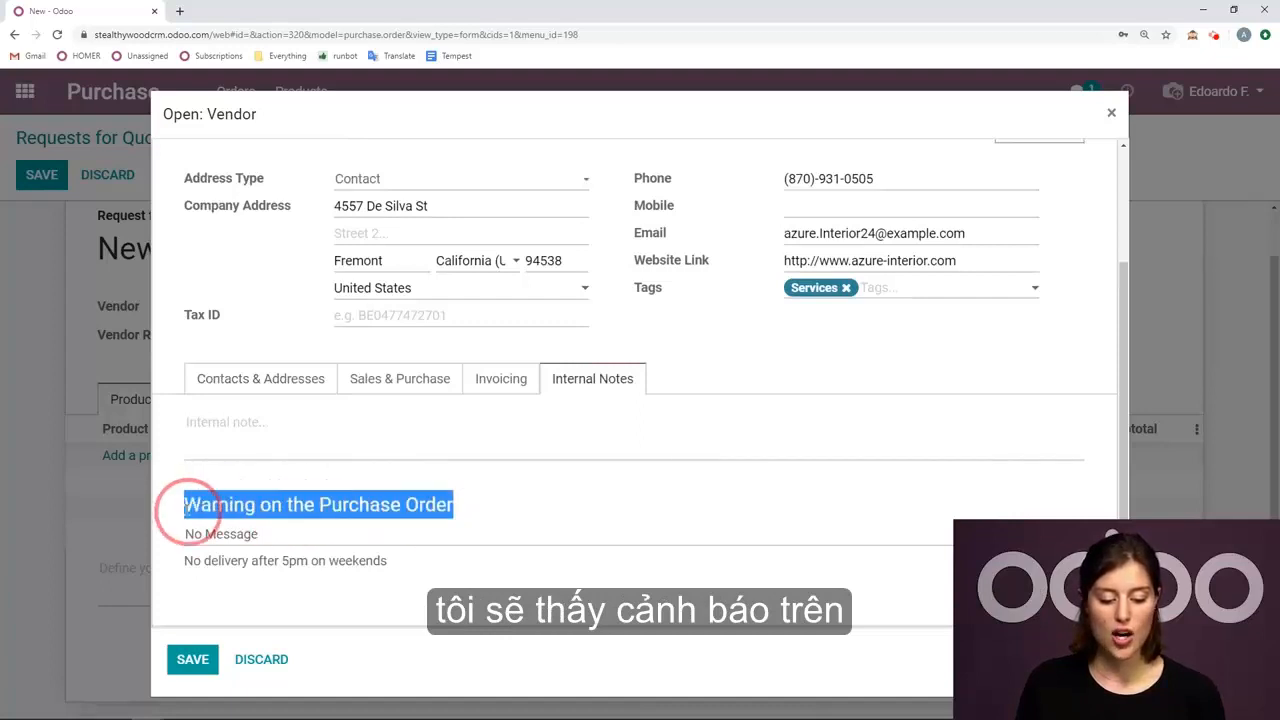
{"action": "left_click", "coordinate": [530, 536]}
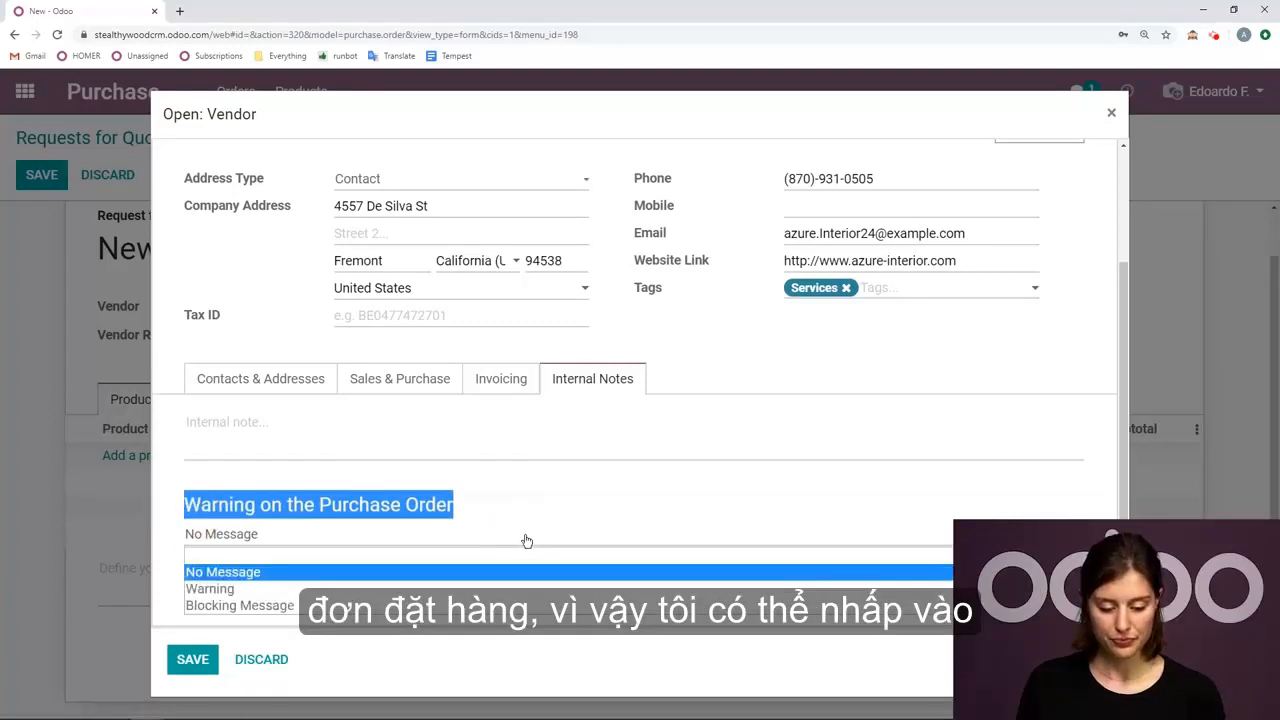
{"action": "left_click", "coordinate": [241, 589]}
{"action": "left_click", "coordinate": [262, 500]}
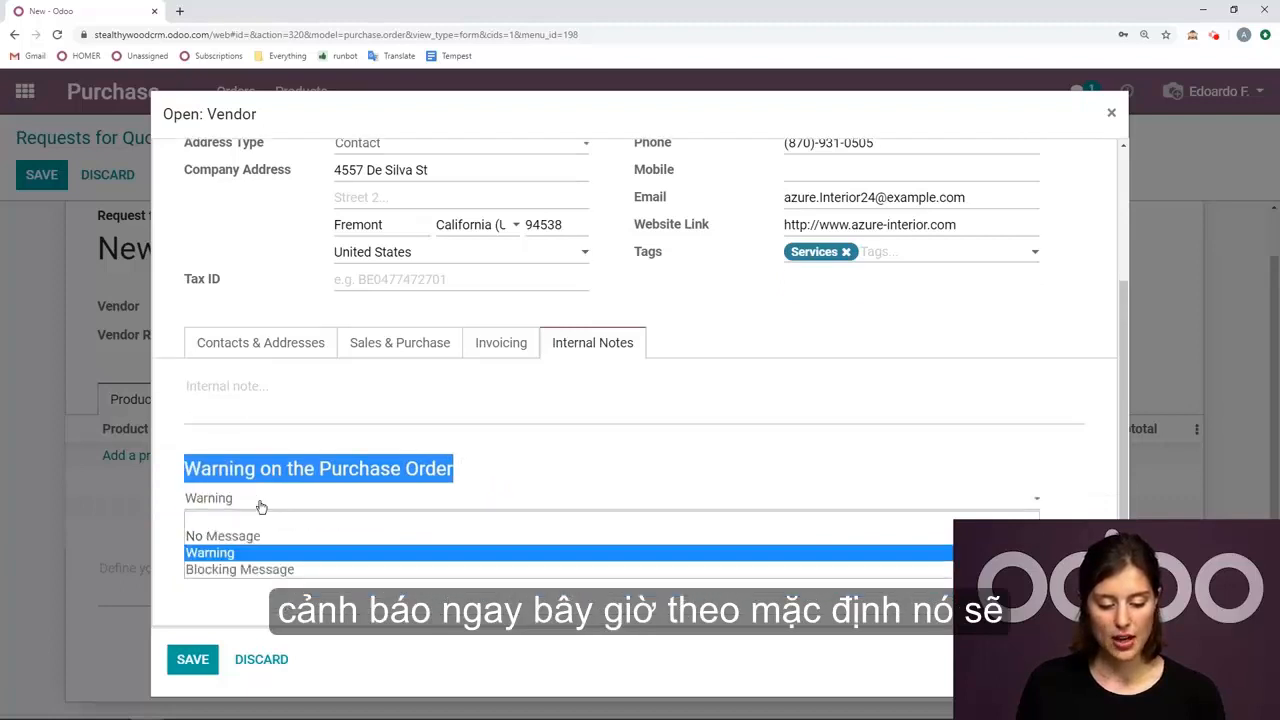
{"action": "left_click", "coordinate": [224, 538]}
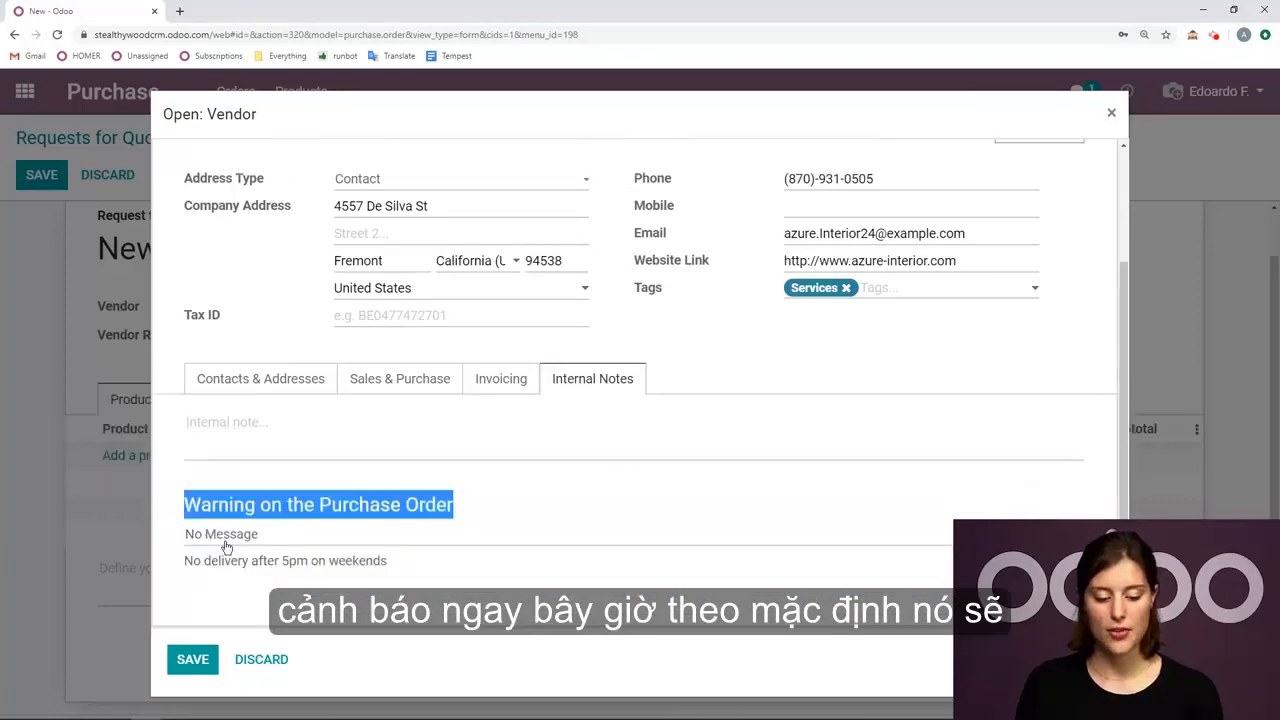
{"action": "left_click", "coordinate": [314, 540]}
{"action": "left_click", "coordinate": [205, 589]}
- Change the vendor's warning message to "No delivery on weekends at all!!", save the record and acknowledge the warning
{"action": "left_click_drag", "start_coordinate": [449, 530], "coordinate": [133, 538]}
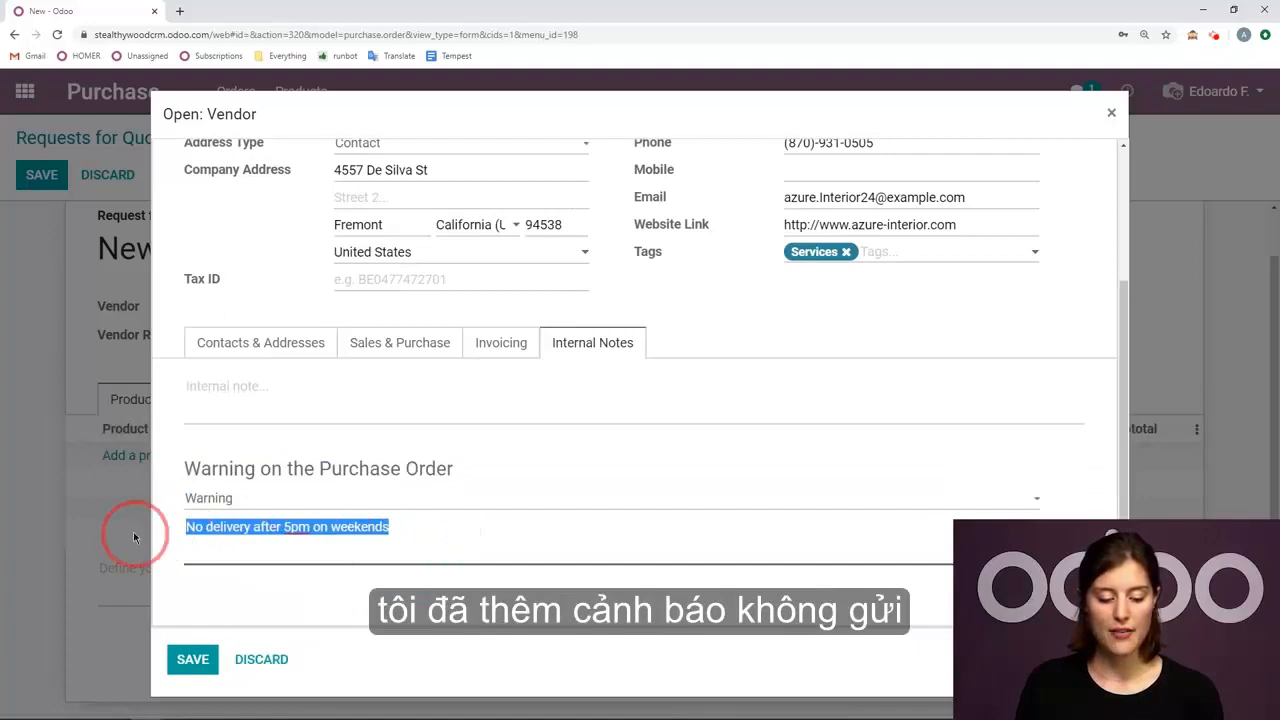
{"action": "left_click", "coordinate": [402, 556]}
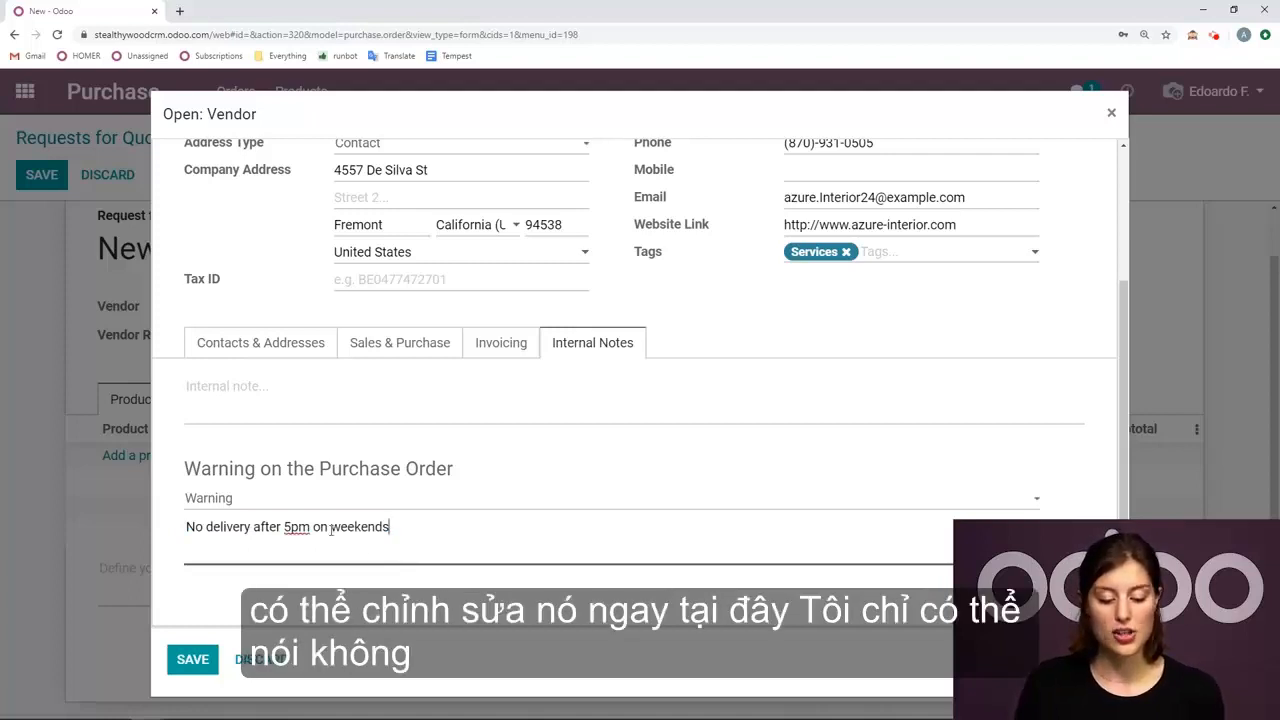
{"action": "left_click_drag", "start_coordinate": [331, 528], "coordinate": [253, 528]}
{"action": "key", "text": "BackSpace"}
{"action": "type", "text": "on weekends"}
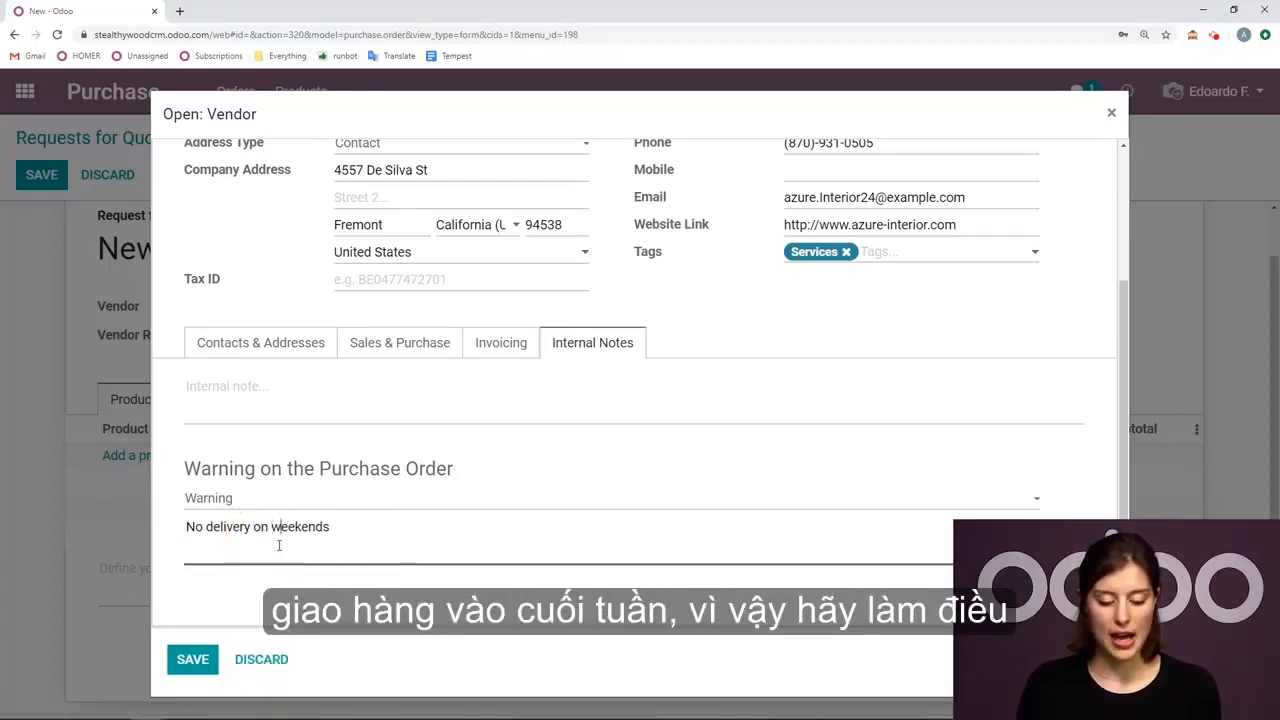
{"action": "type", "text": " at"}
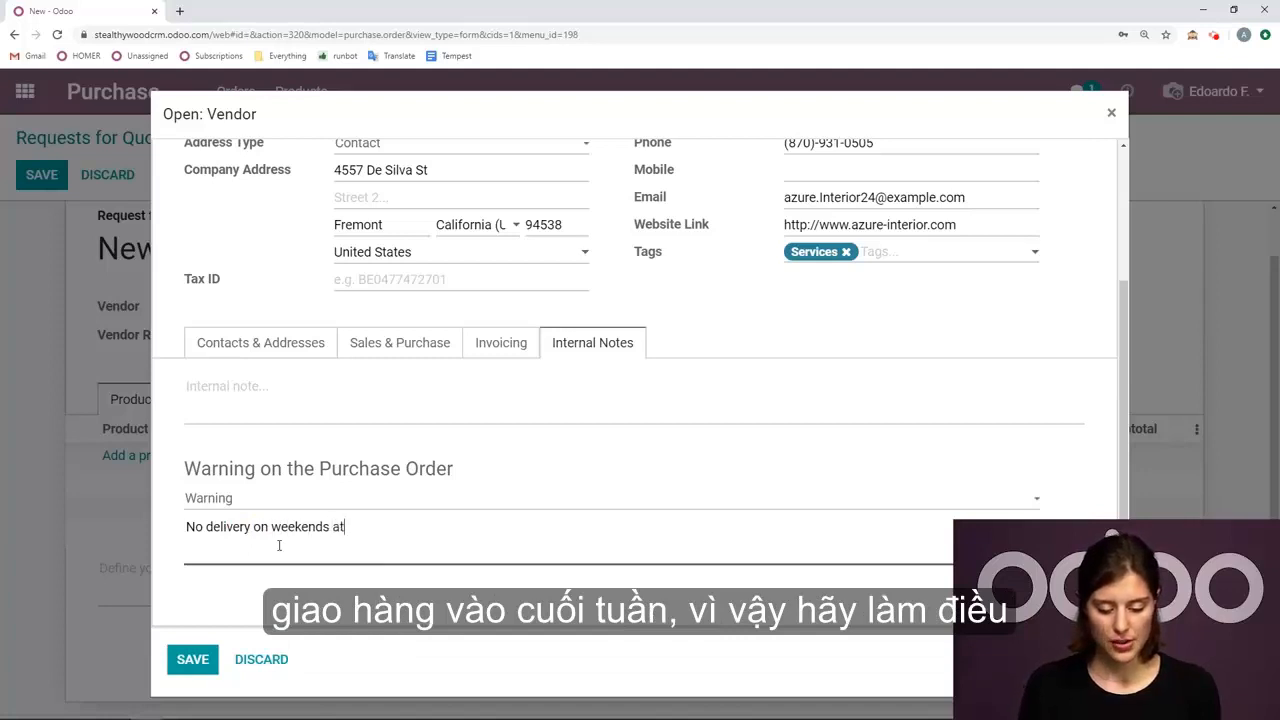
{"action": "type", "text": " all!!"}
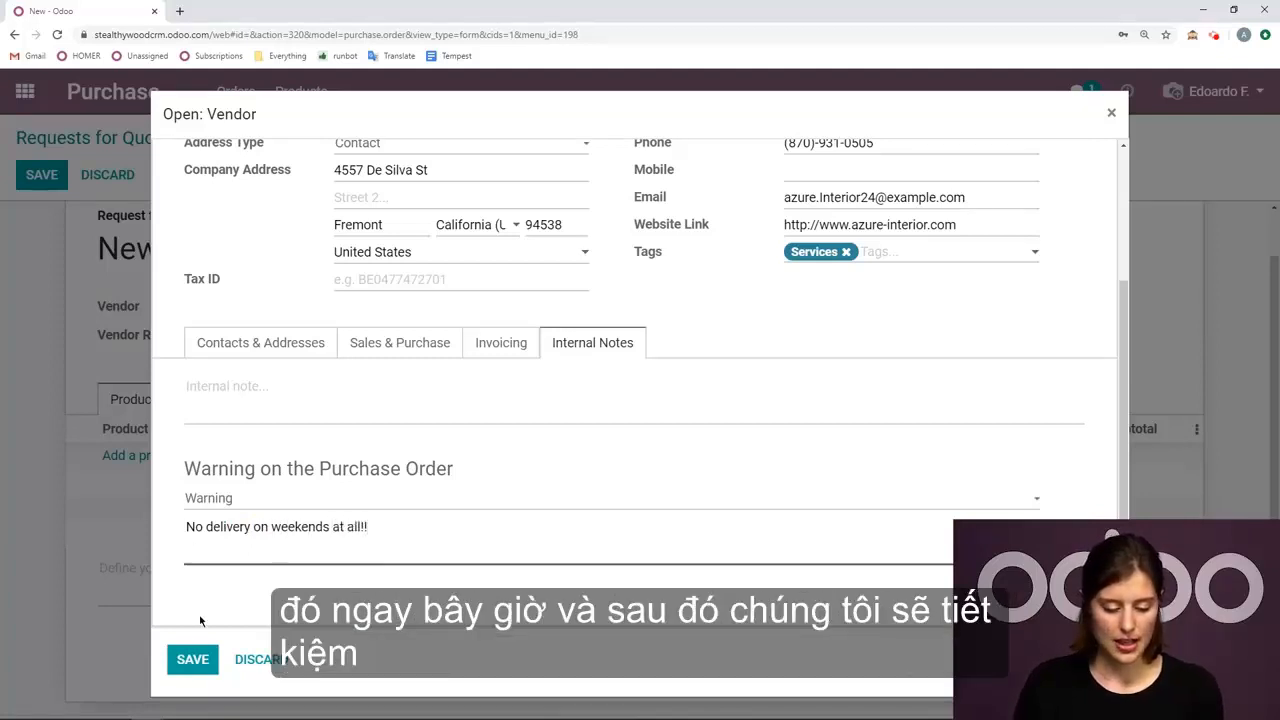
{"action": "left_click", "coordinate": [195, 655]}
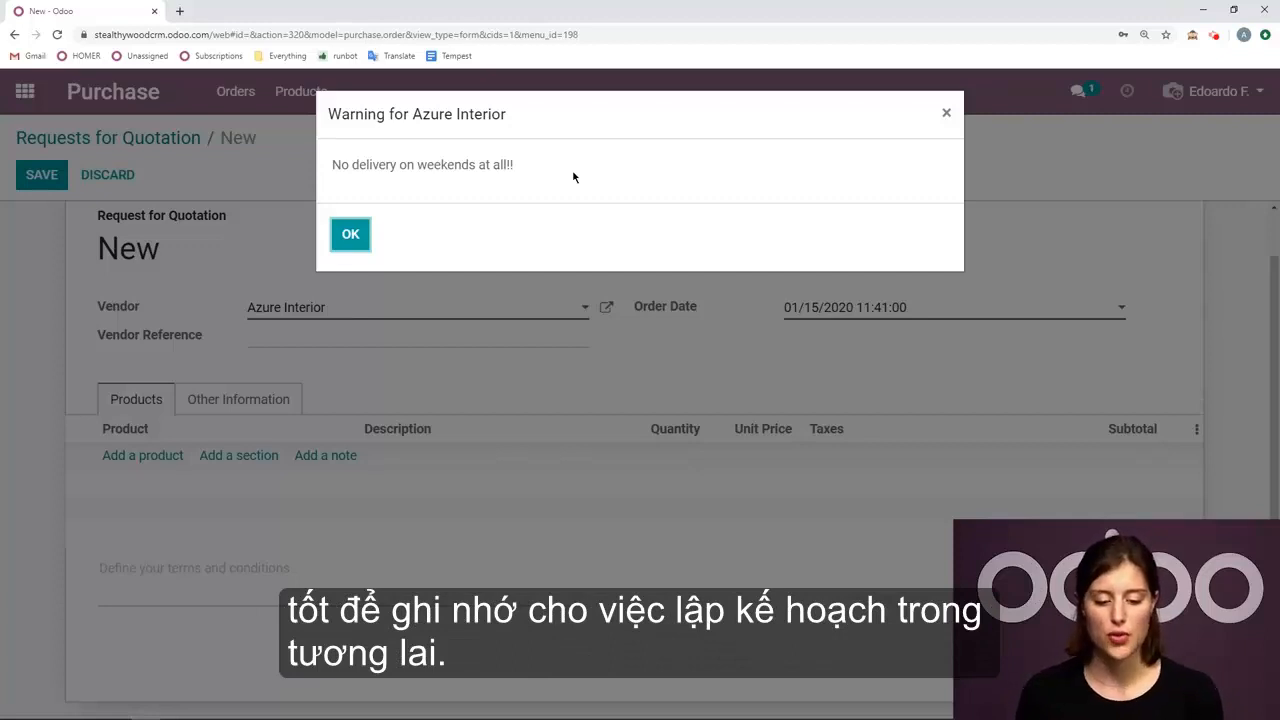
{"action": "left_click", "coordinate": [358, 240]}
- Clear the vendor on the quotation, select Azure Interior again and acknowledge its warning
{"action": "left_click_drag", "start_coordinate": [352, 311], "coordinate": [251, 306]}
{"action": "key", "text": "BackSpace"}
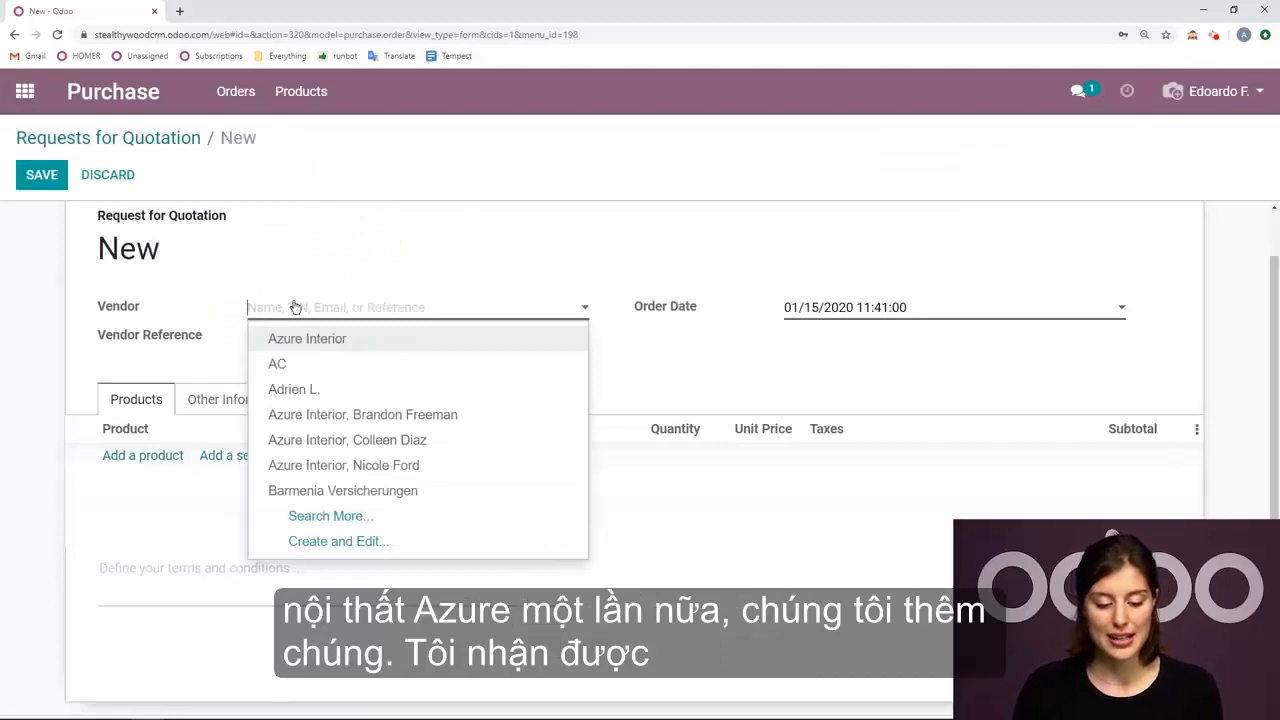
{"action": "left_click", "coordinate": [309, 340]}
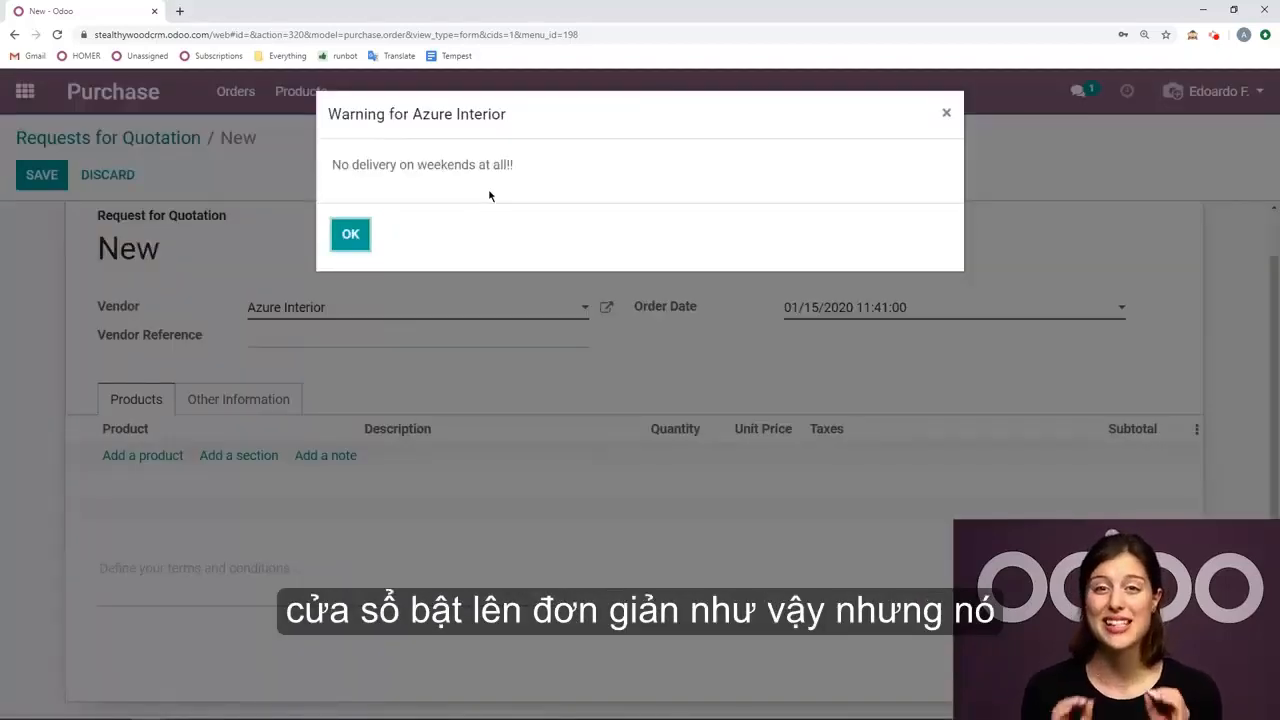
{"action": "left_click", "coordinate": [351, 236]}
- Add the product [E-COM10] Pedal Bin to the request for quotation
{"action": "left_click", "coordinate": [156, 456]}
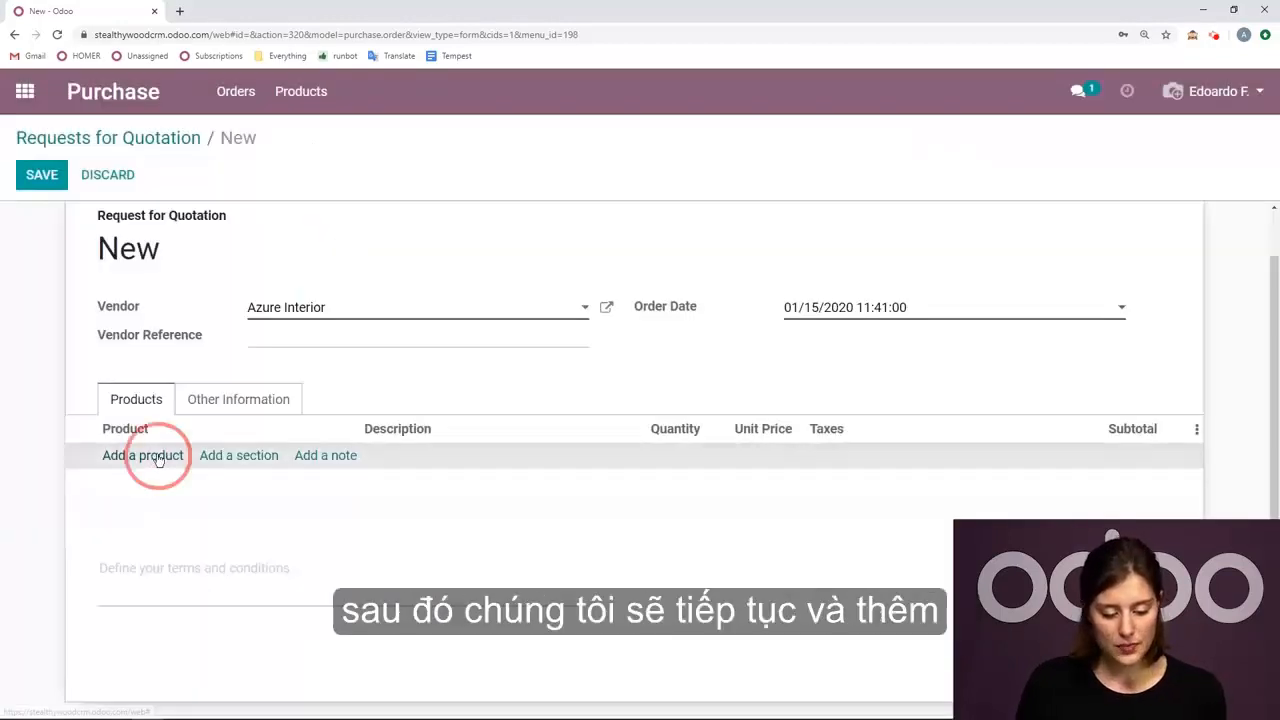
{"action": "type", "text": "ped"}
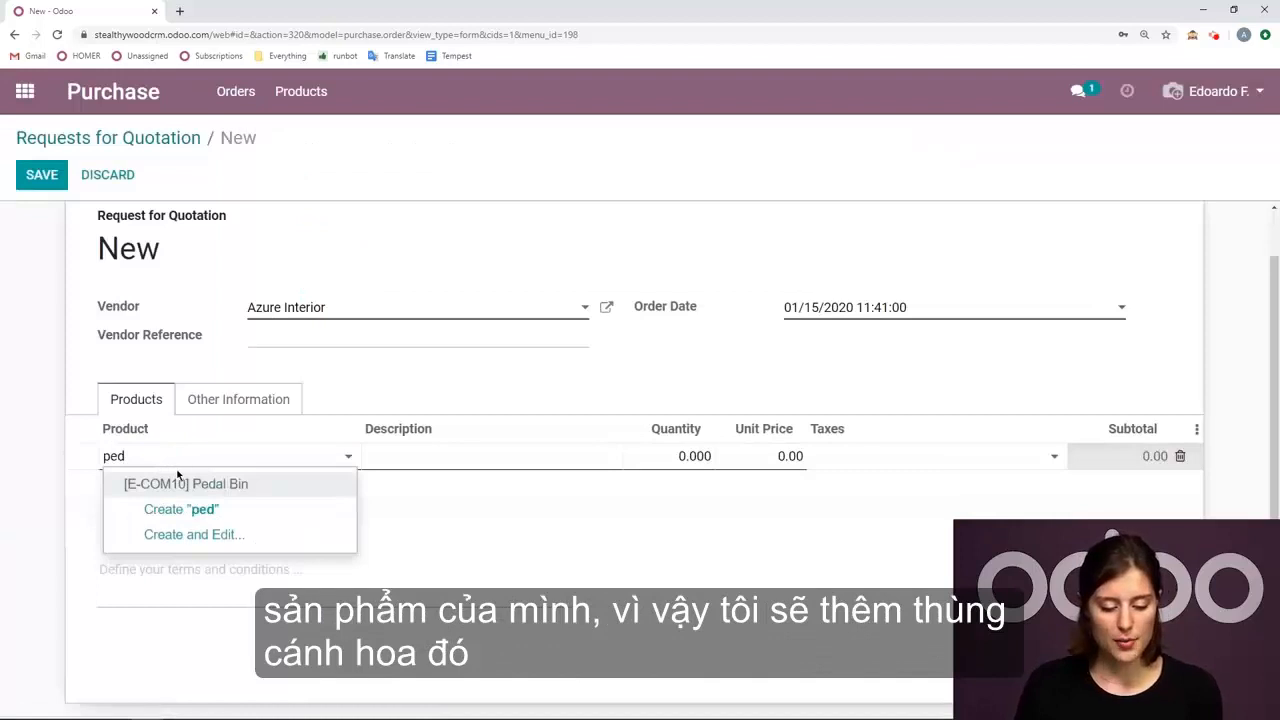
{"action": "scroll", "coordinate": [712, 407], "scroll_direction": "up", "scroll_amount": 1}
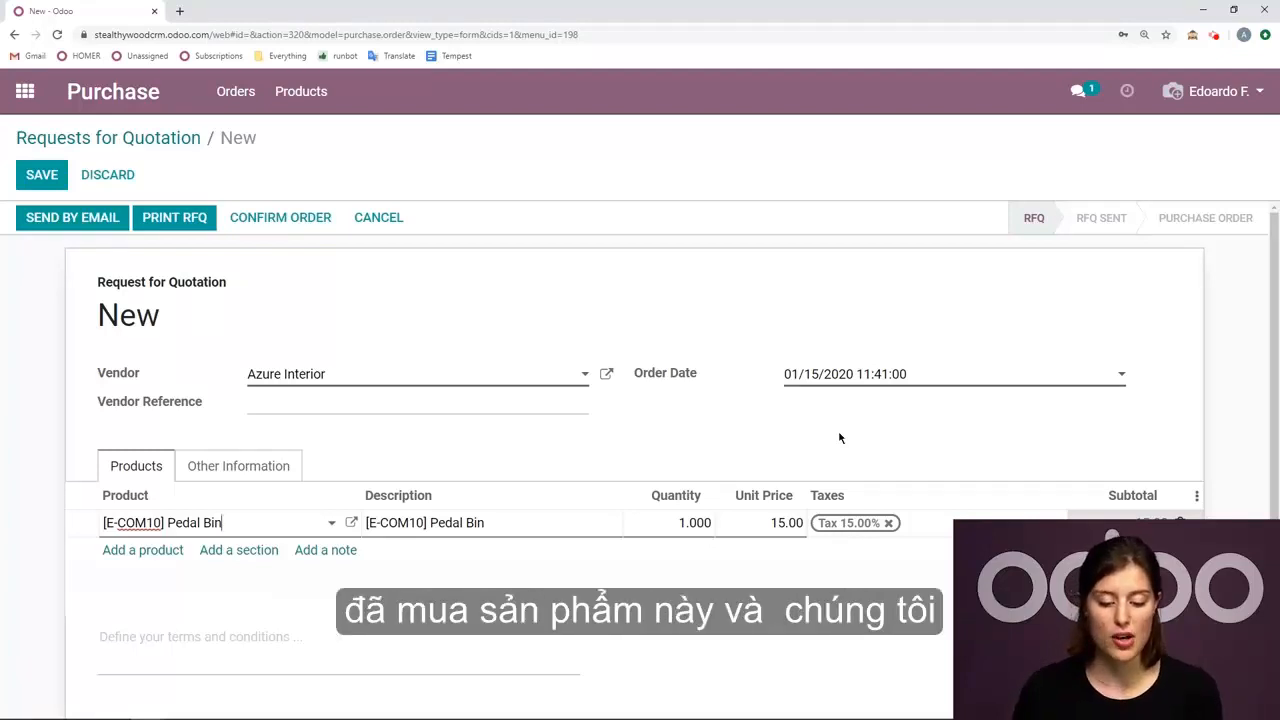
- Open the Pedal Bin product record, examine its vendor price list in the purchase information, and save it
{"action": "left_click", "coordinate": [351, 524]}
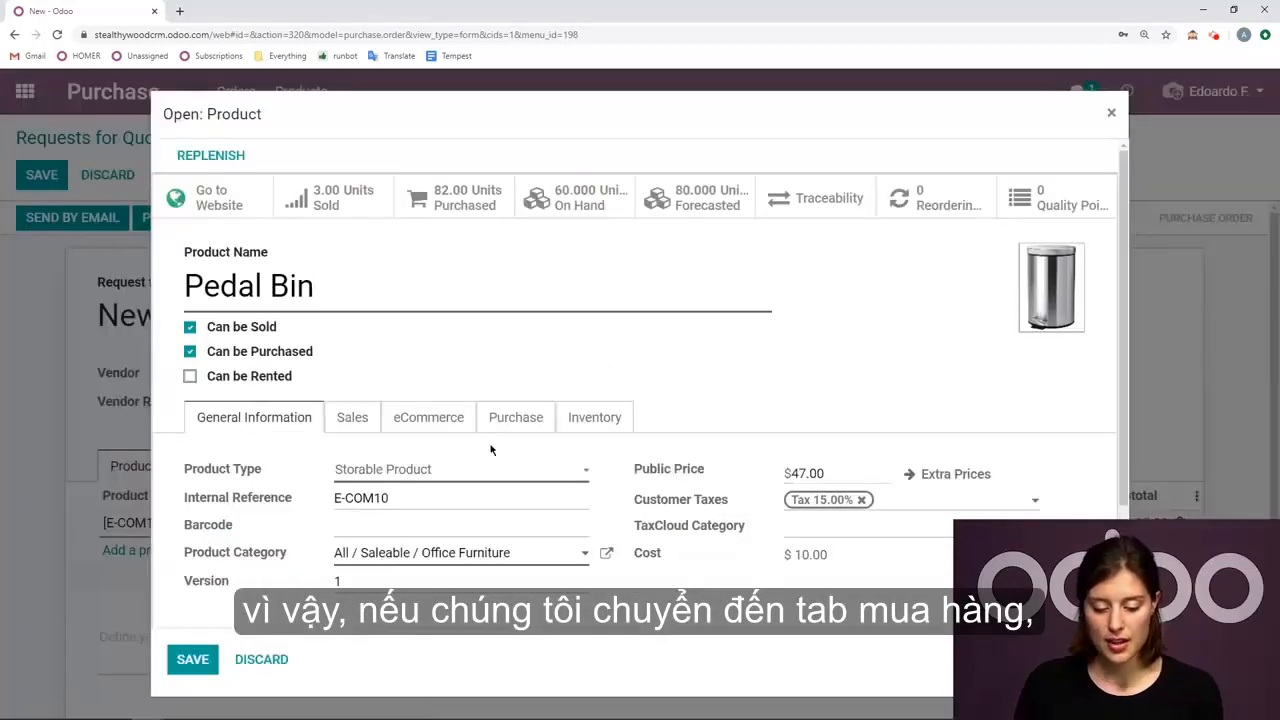
{"action": "left_click", "coordinate": [515, 419]}
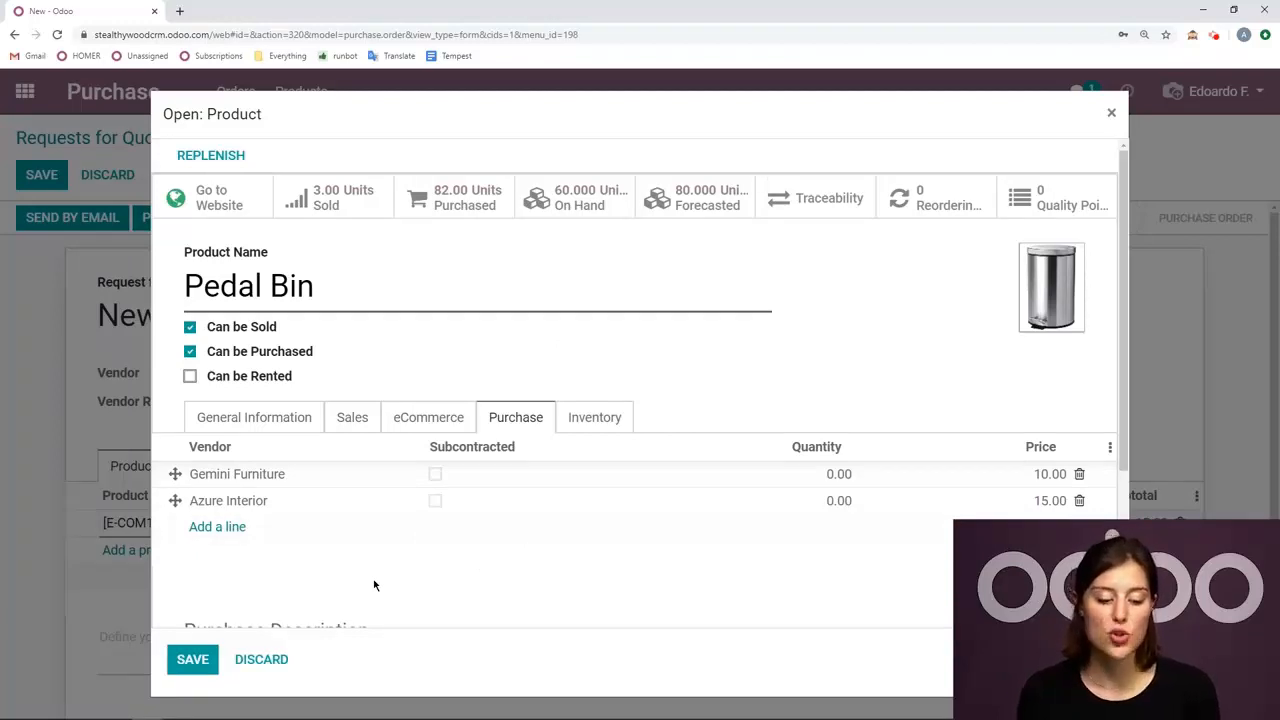
{"action": "left_click", "coordinate": [196, 661]}
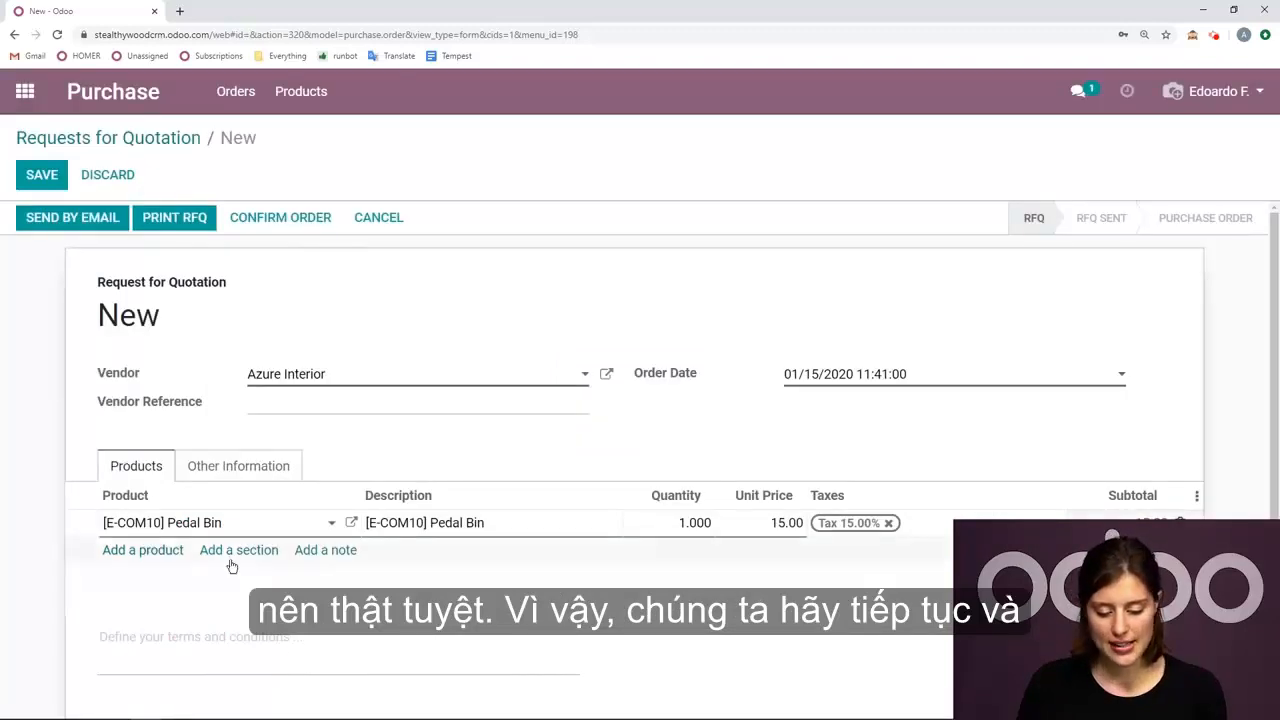
- Set the Pedal Bin quantity to 20 and save the request for quotation
{"action": "scroll", "coordinate": [231, 563], "scroll_direction": "down", "scroll_amount": 1}
{"action": "left_click", "coordinate": [671, 456]}
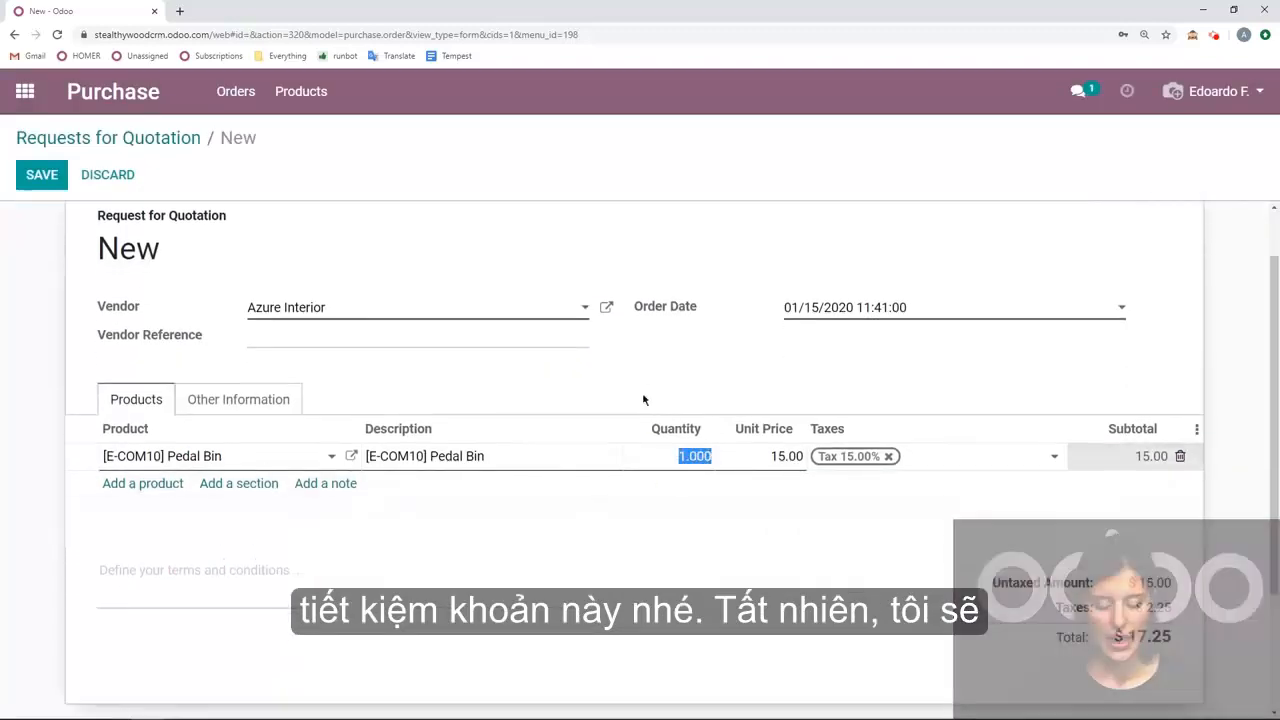
{"action": "type", "text": "20"}
{"action": "left_click", "coordinate": [739, 362]}
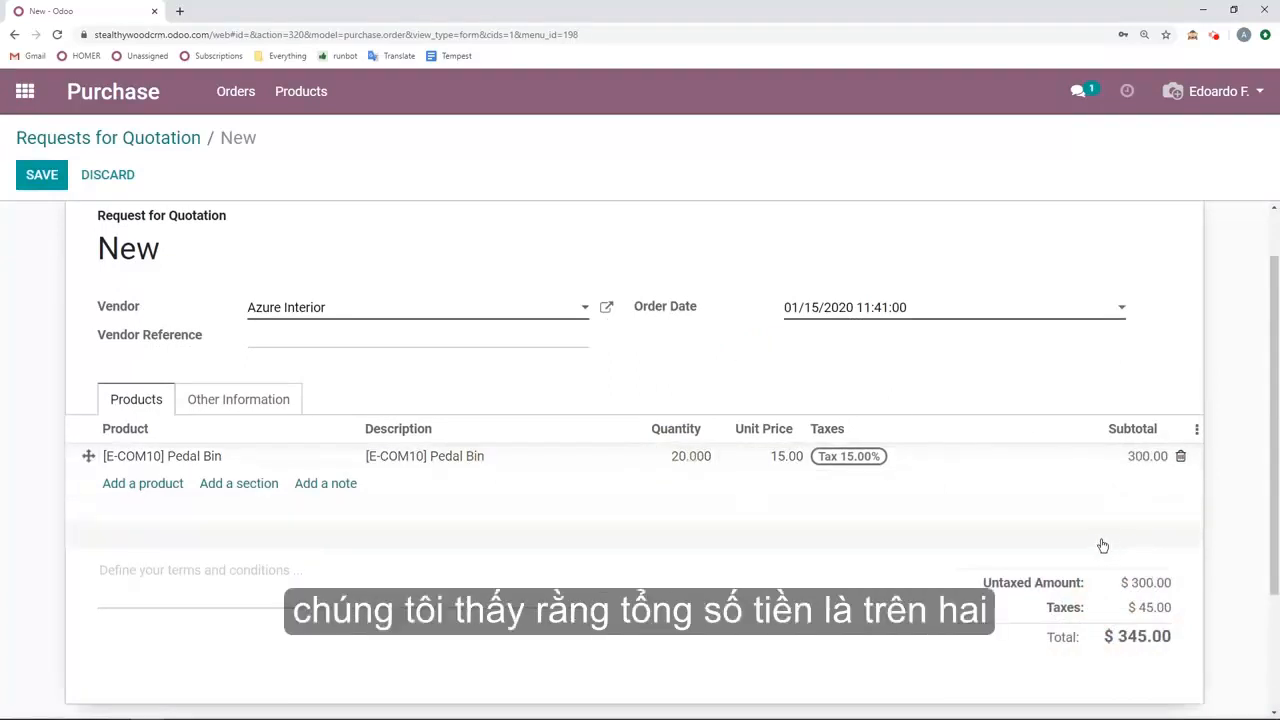
{"action": "scroll", "coordinate": [1230, 434], "scroll_direction": "up", "scroll_amount": 1}
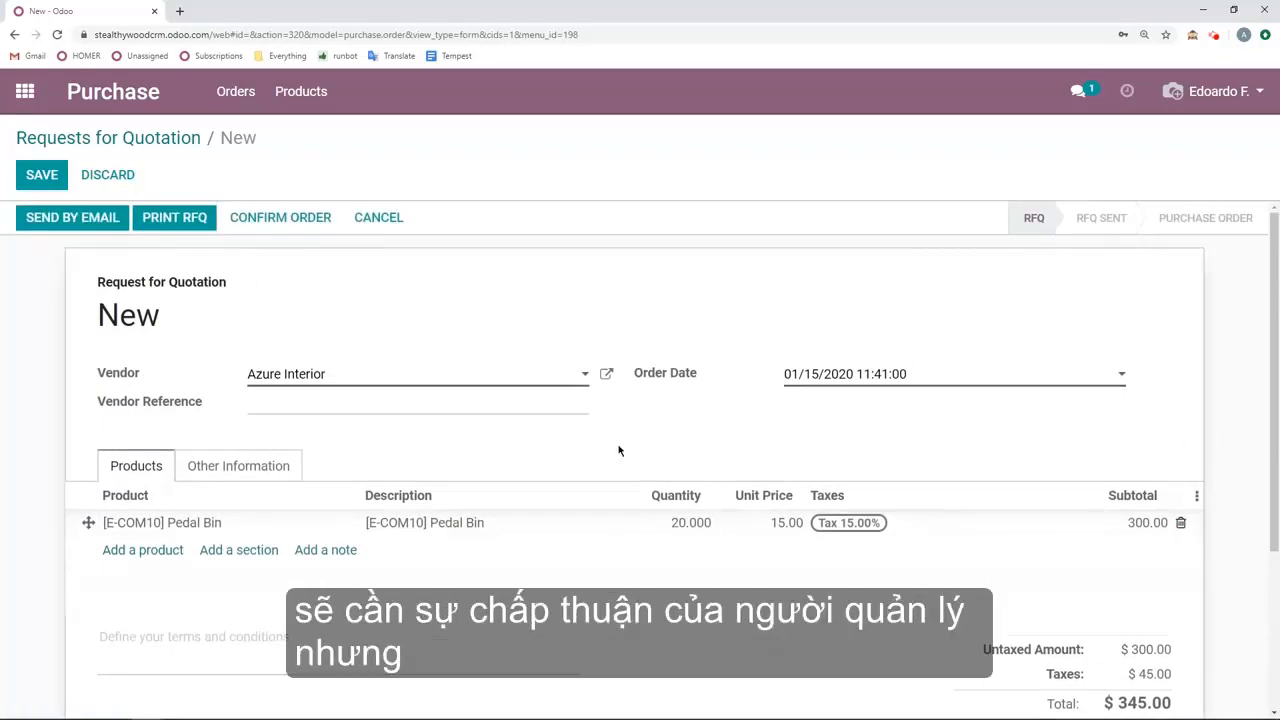
{"action": "left_click", "coordinate": [42, 174]}
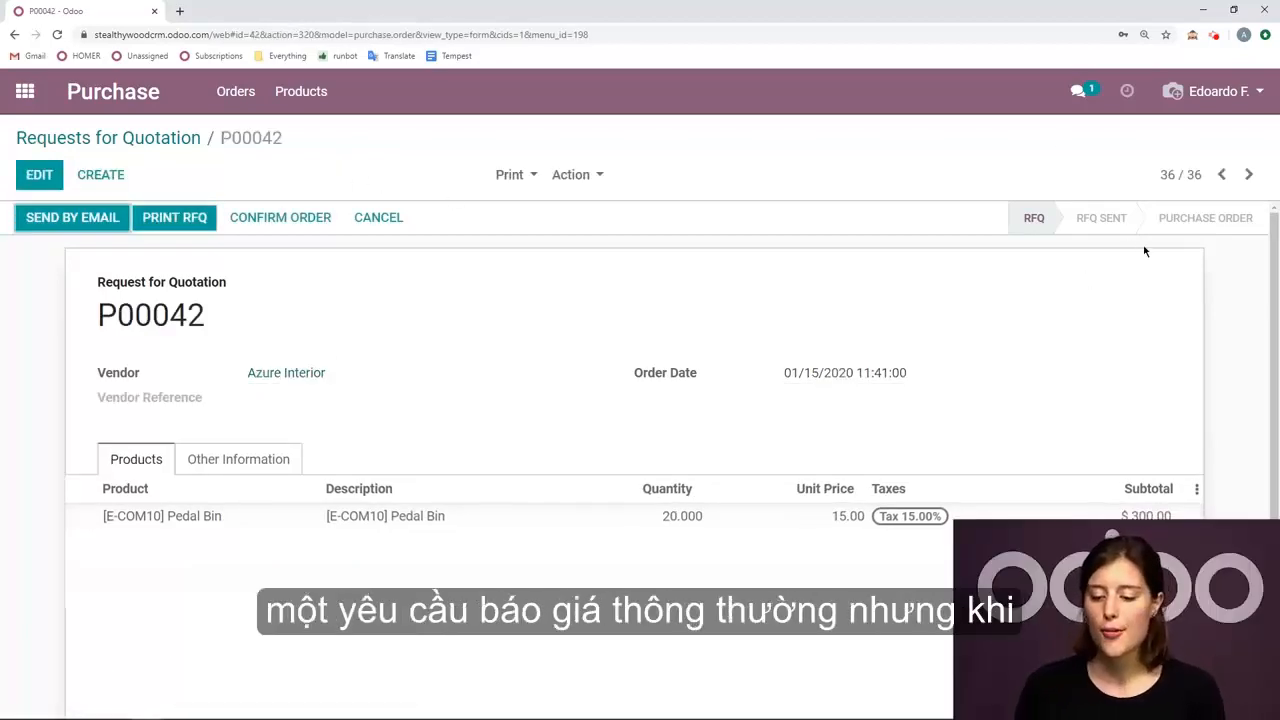
- Confirm order P00042 and review its status change in the message log
{"action": "left_click", "coordinate": [293, 226]}
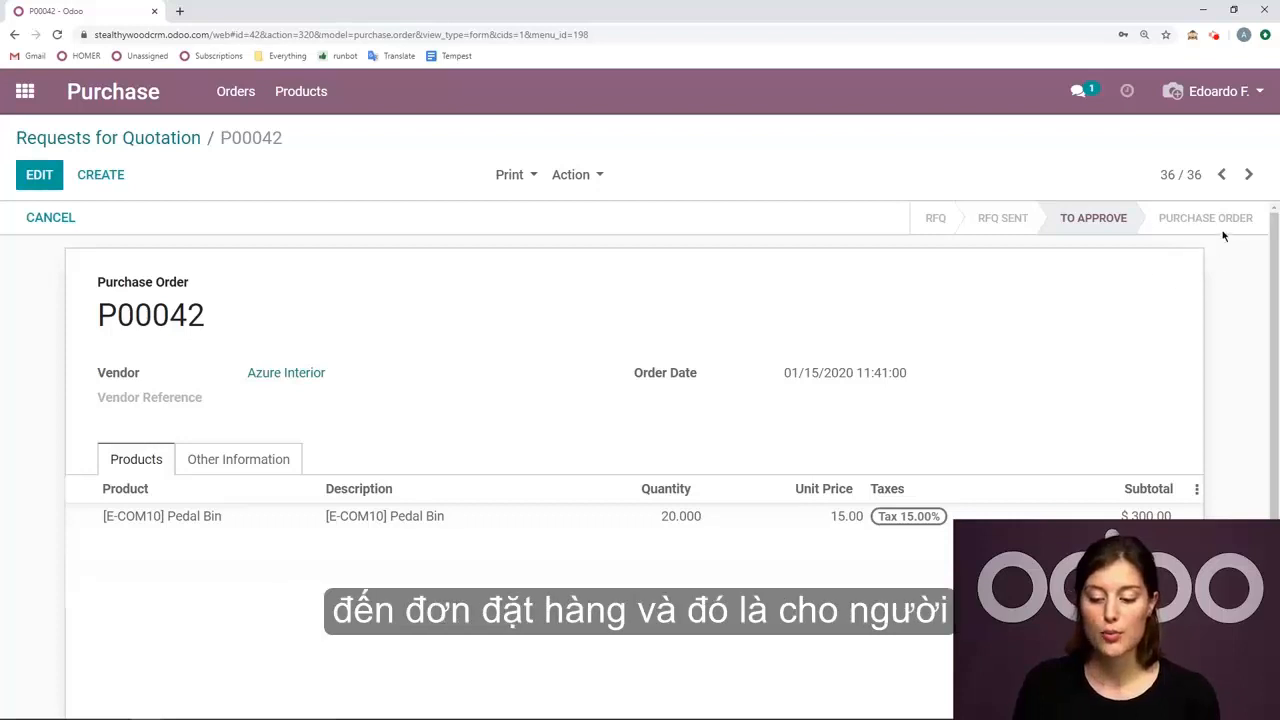
{"action": "scroll", "coordinate": [1116, 258], "scroll_direction": "down", "scroll_amount": 3}
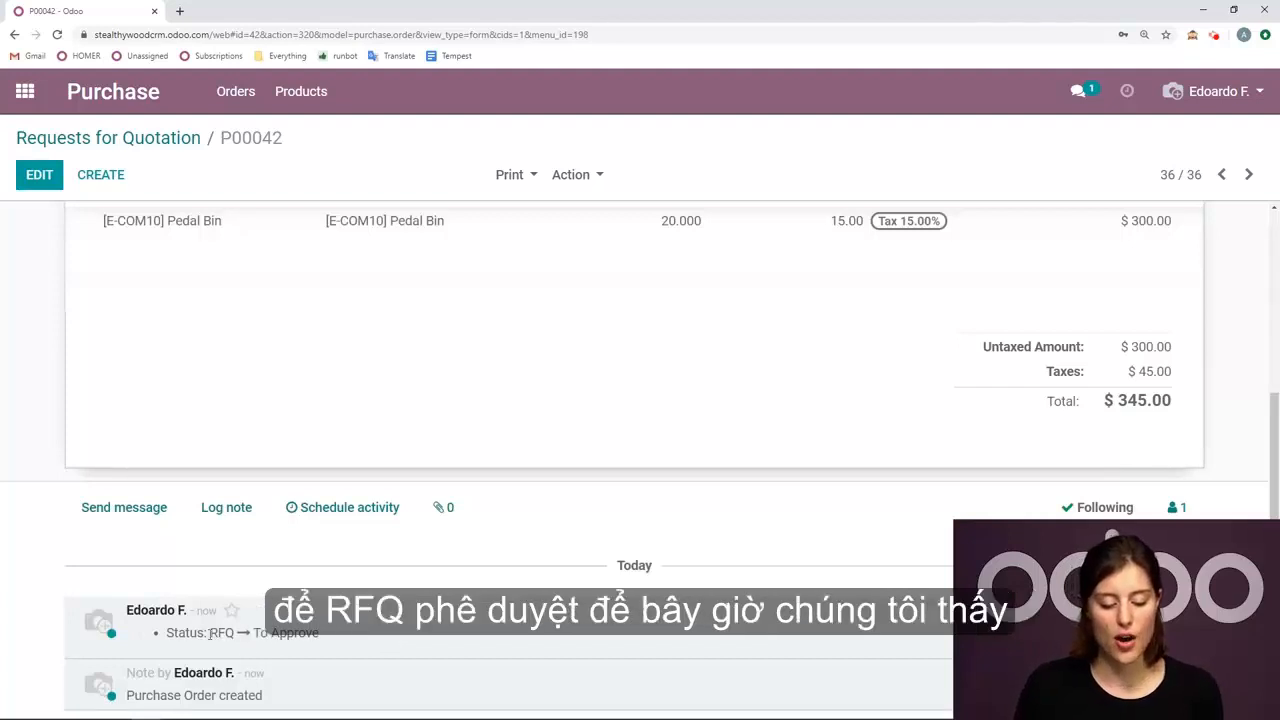
{"action": "scroll", "coordinate": [1049, 218], "scroll_direction": "up", "scroll_amount": 3}
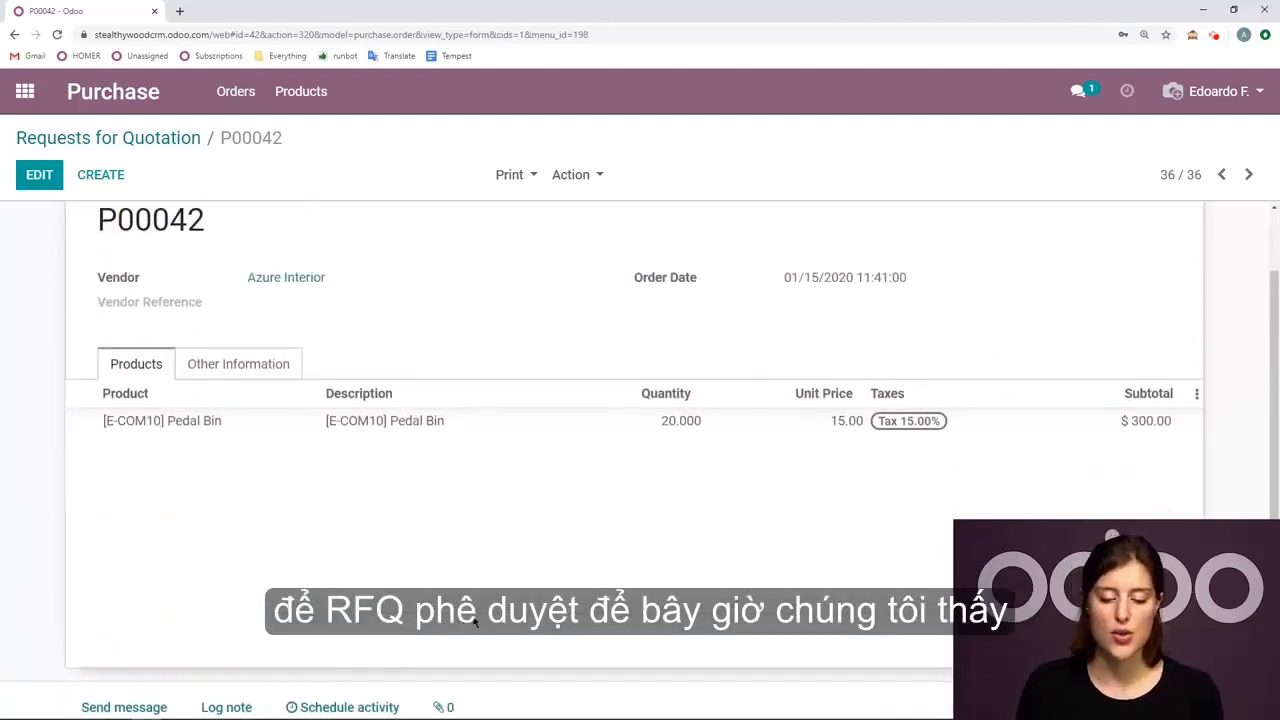
- Log out of the second user's account and log back in with the administrator's e-mail
{"action": "left_click", "coordinate": [1242, 106]}
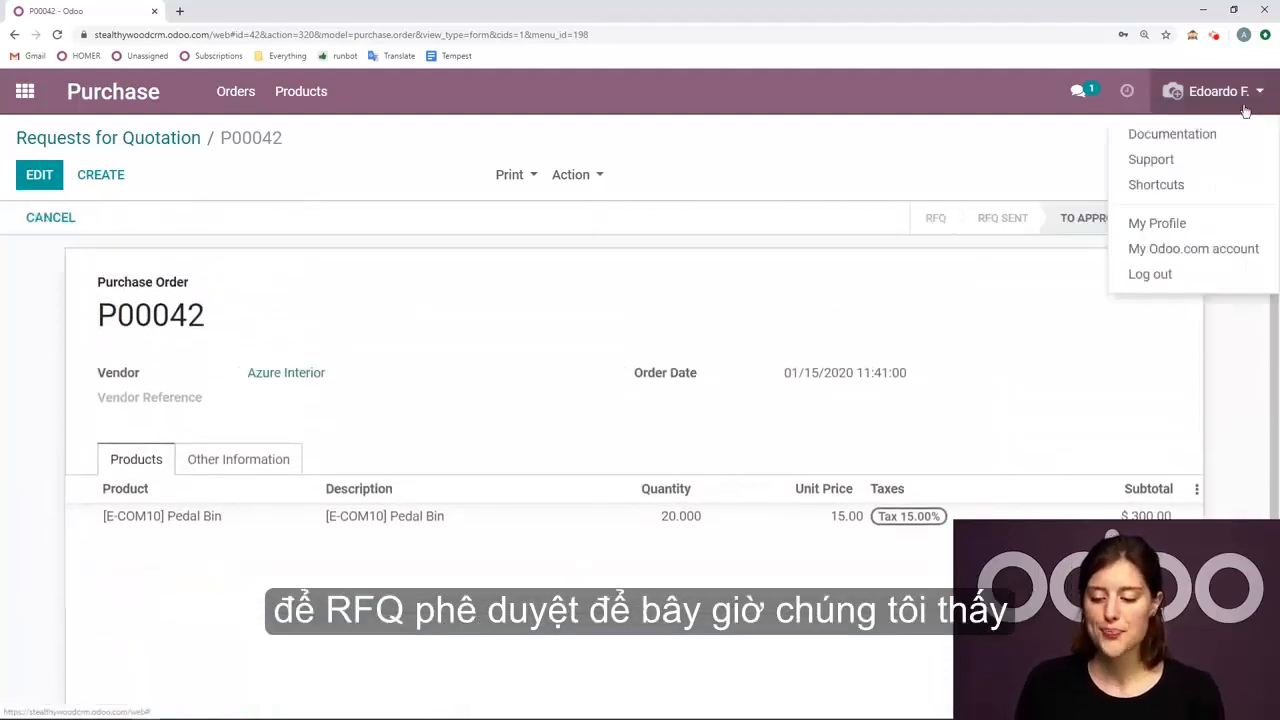
{"action": "left_click", "coordinate": [1150, 276]}
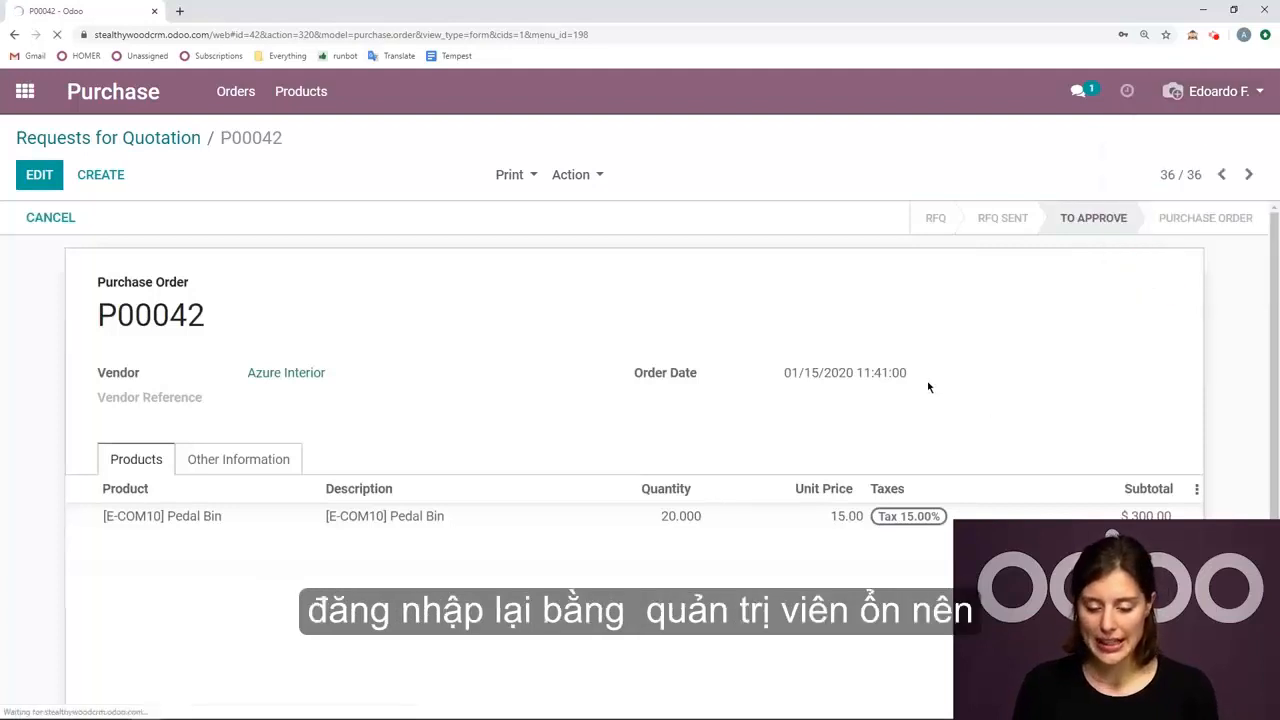
{"action": "left_click", "coordinate": [579, 228]}
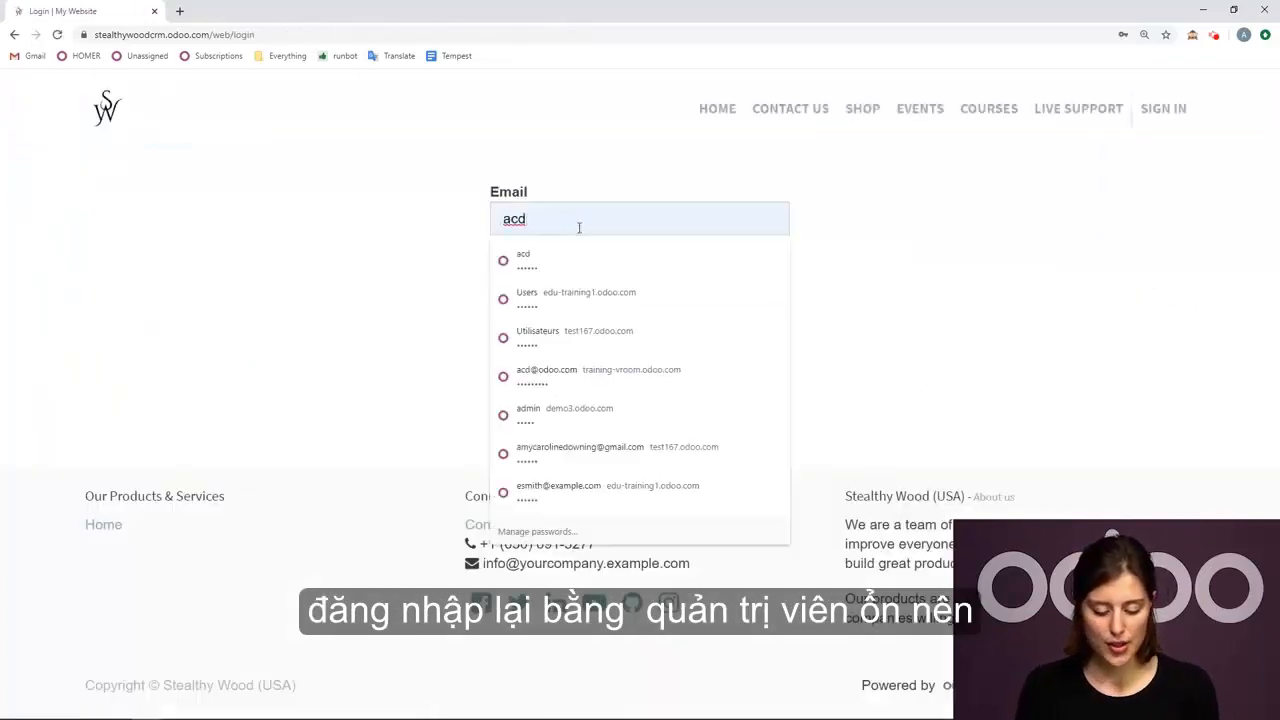
{"action": "type", "text": "@odoo.com"}
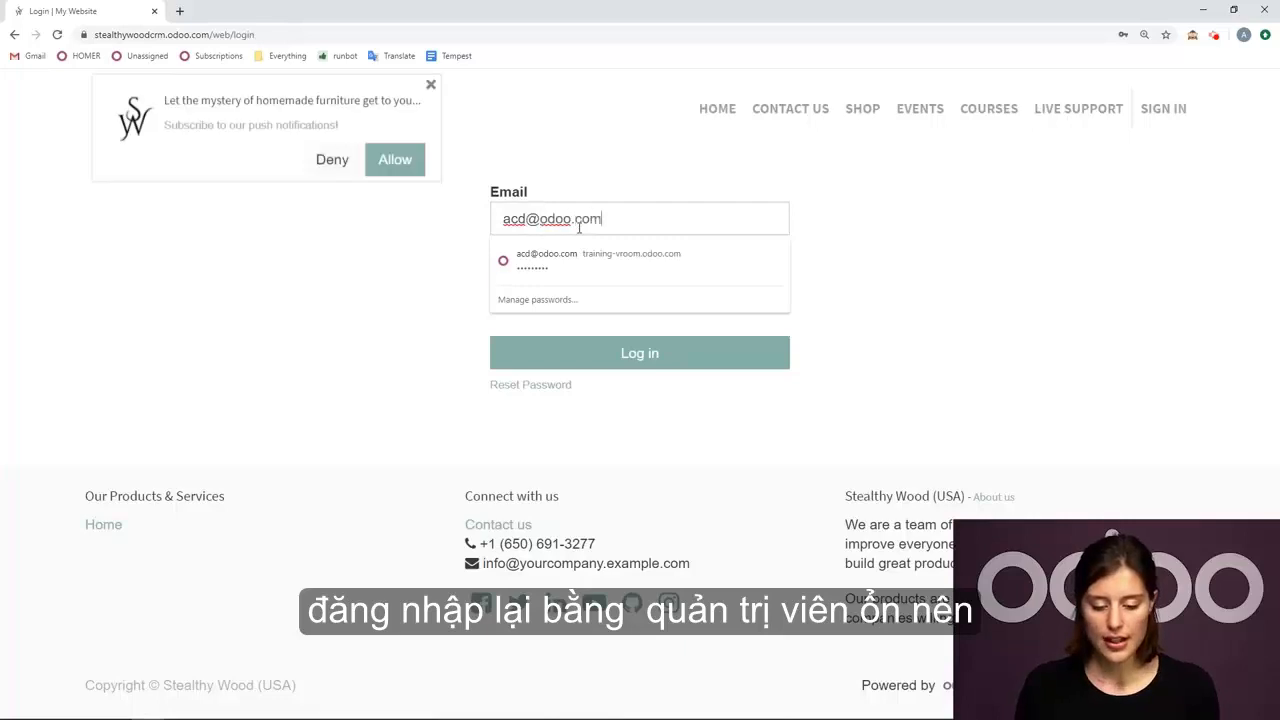
{"action": "left_click", "coordinate": [388, 268]}
{"action": "left_click", "coordinate": [580, 362]}
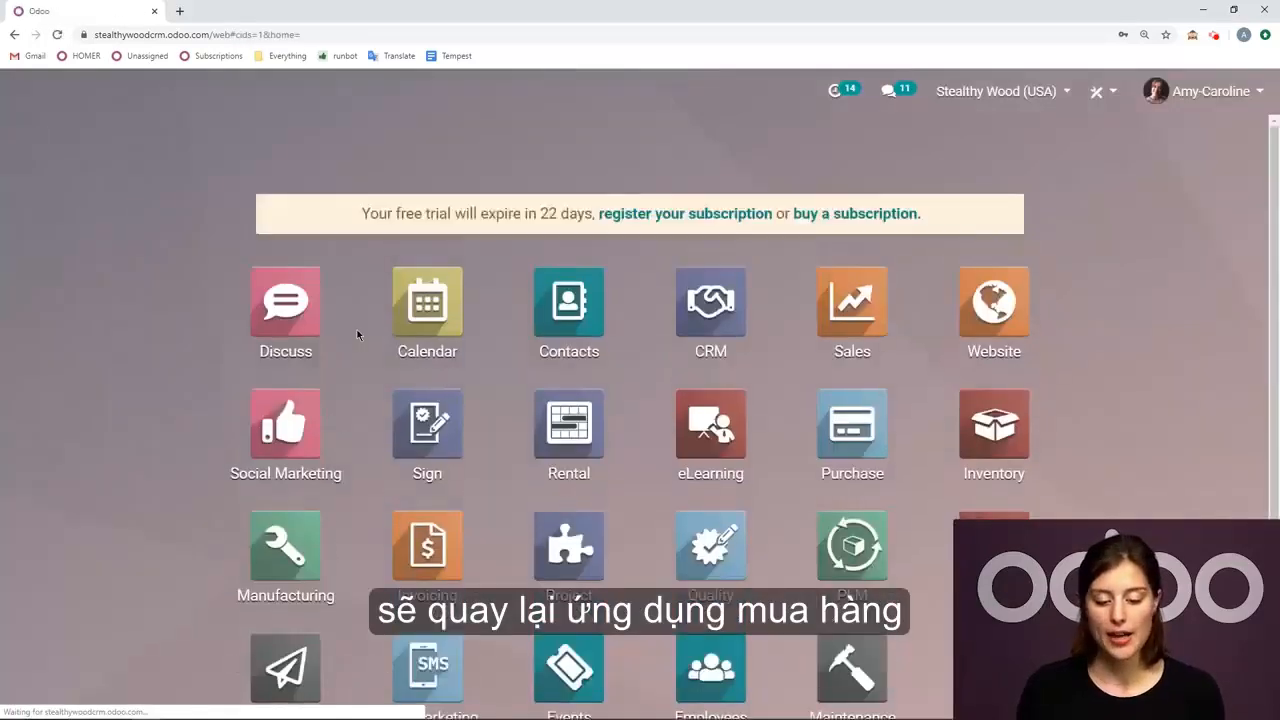
- Open the newest Azure Interior purchase order awaiting approval, review its details, and approve it
{"action": "left_click", "coordinate": [885, 418]}
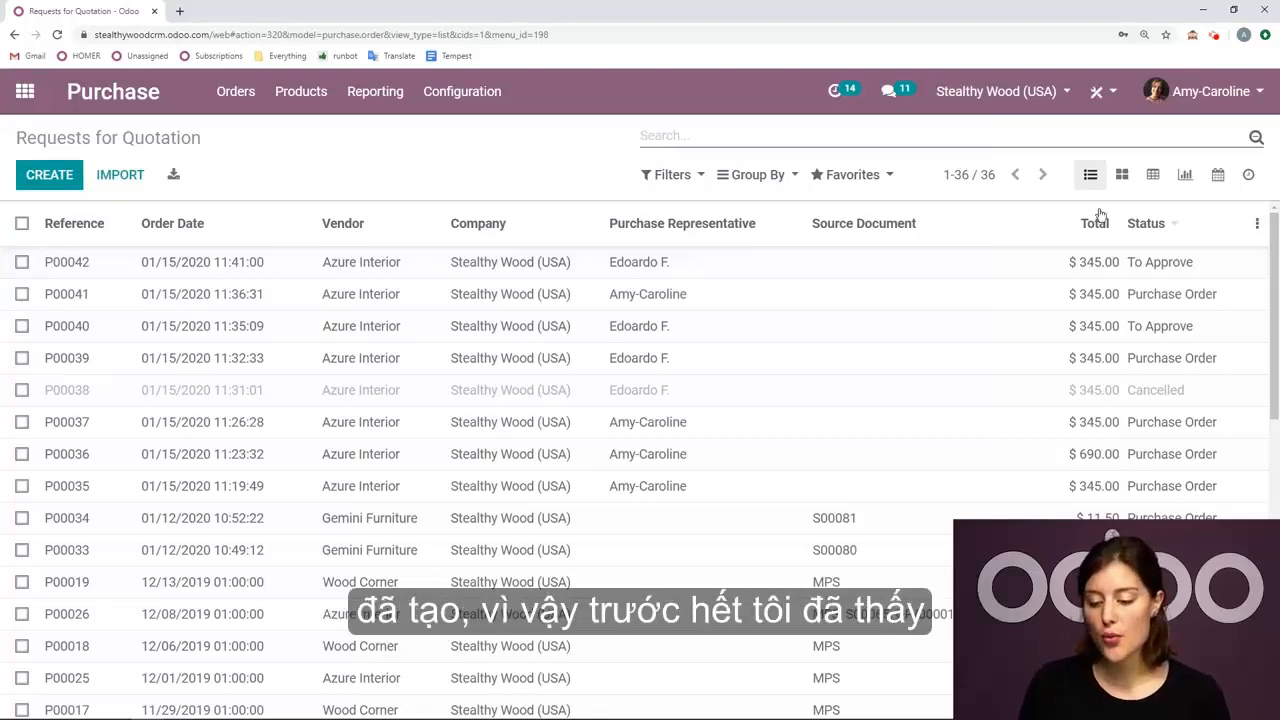
{"action": "left_click", "coordinate": [830, 272]}
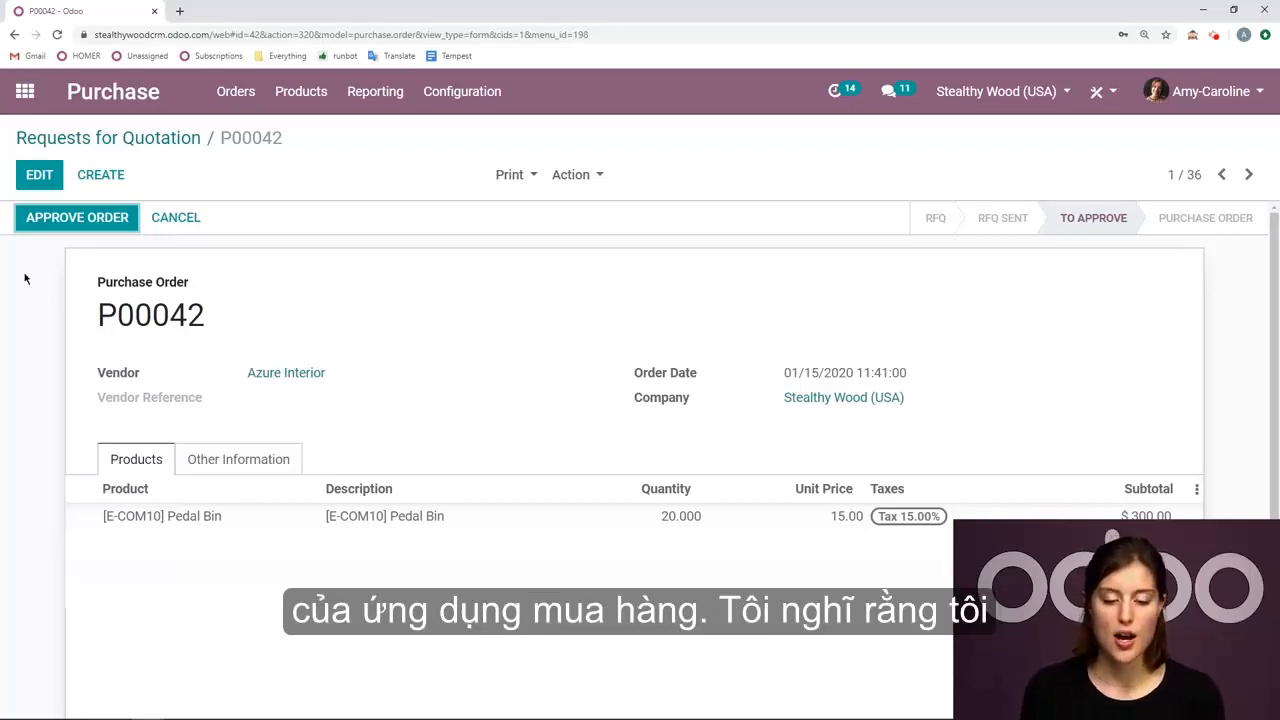
{"action": "scroll", "coordinate": [50, 260], "scroll_direction": "down", "scroll_amount": 2}
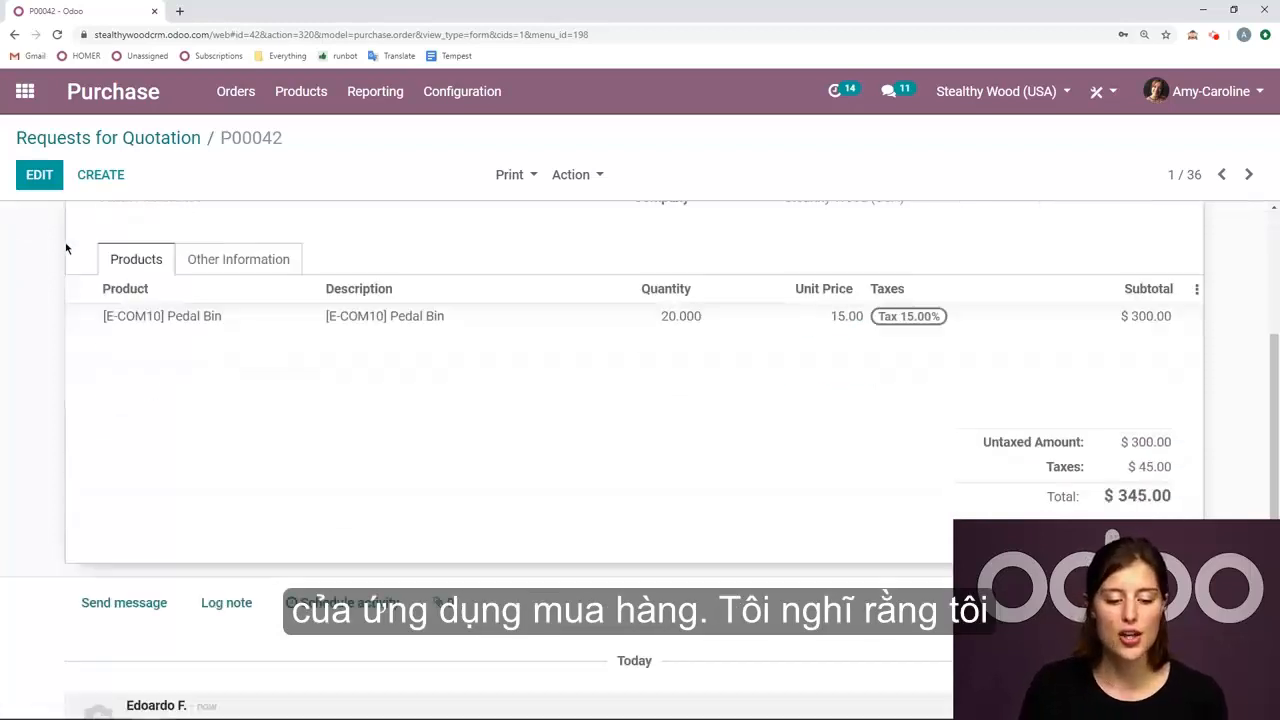
{"action": "scroll", "coordinate": [70, 252], "scroll_direction": "up", "scroll_amount": 2}
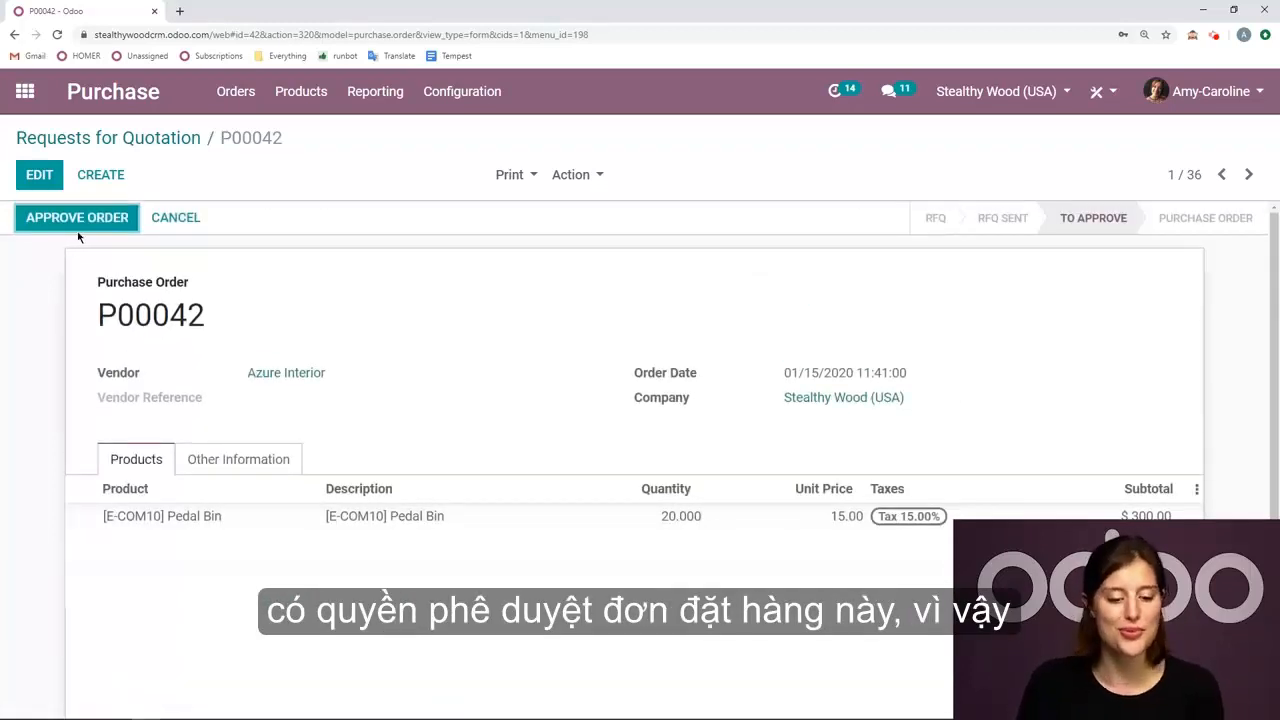
{"action": "left_click", "coordinate": [81, 229]}
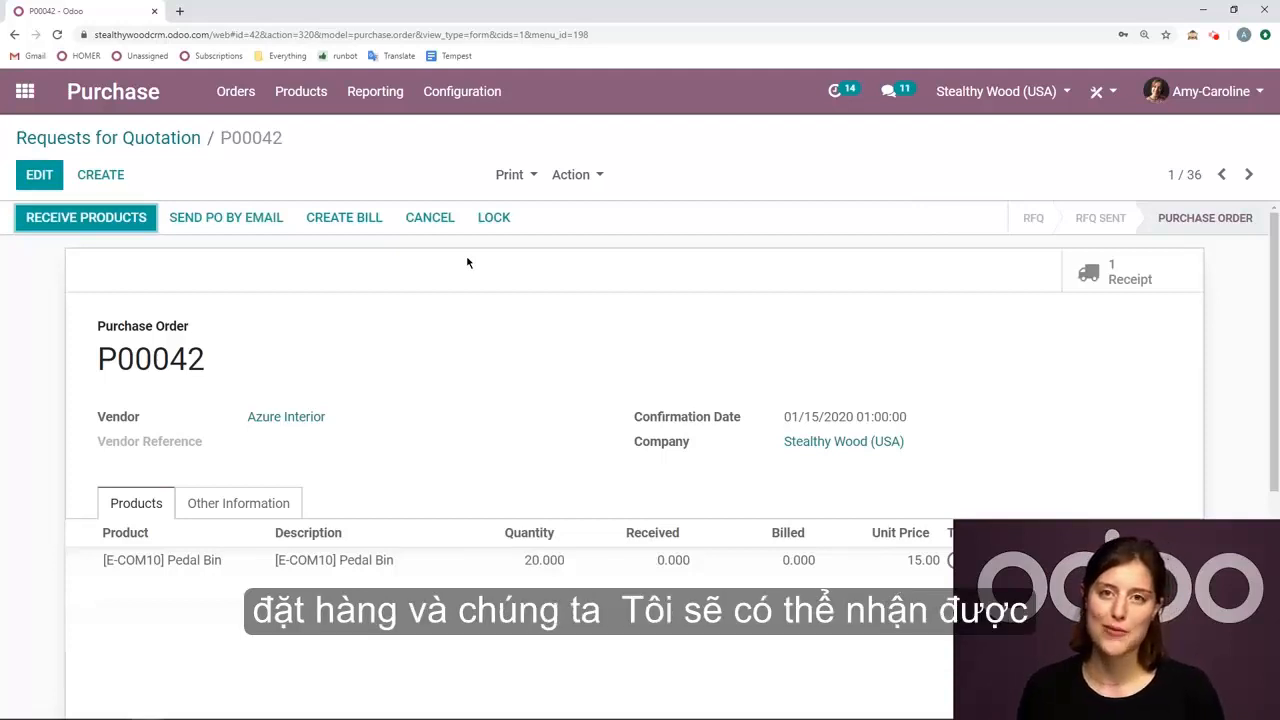
- Receive the order's Pedal Bin products with a done quantity of 15, and validate the receipt without a backorder
{"action": "left_click", "coordinate": [103, 232]}
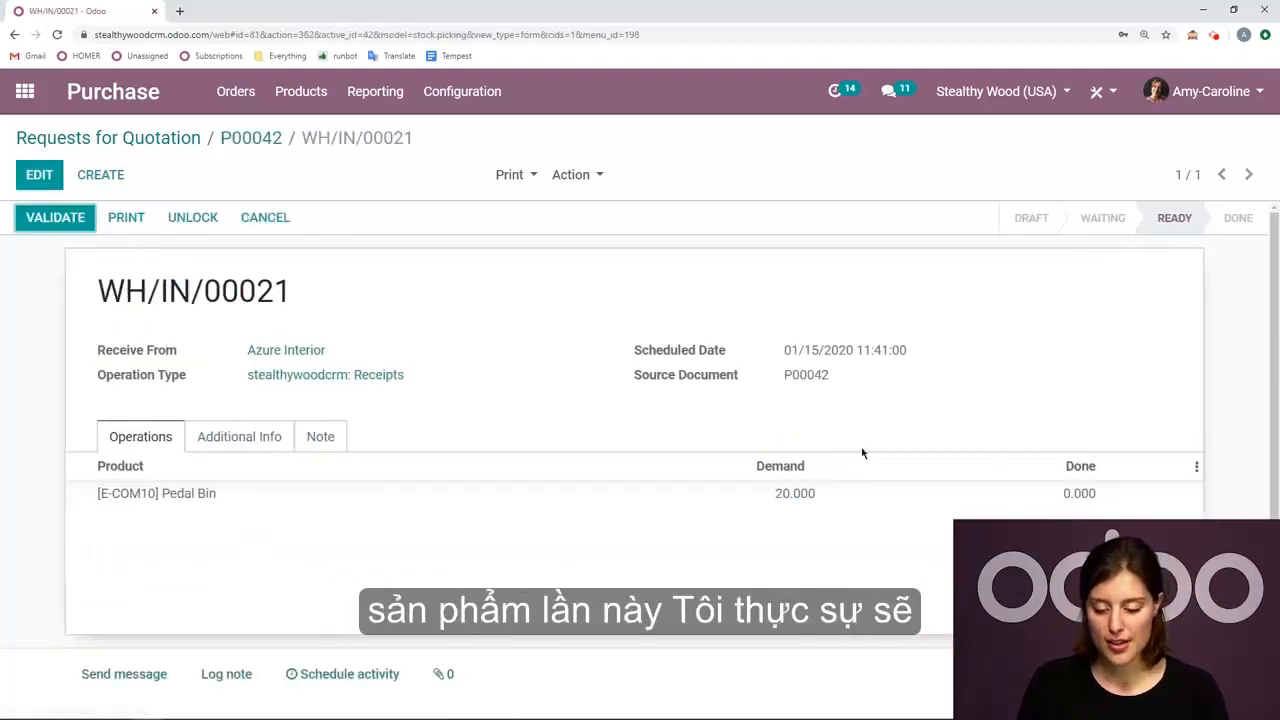
{"action": "left_click", "coordinate": [40, 172]}
{"action": "left_click", "coordinate": [1130, 500]}
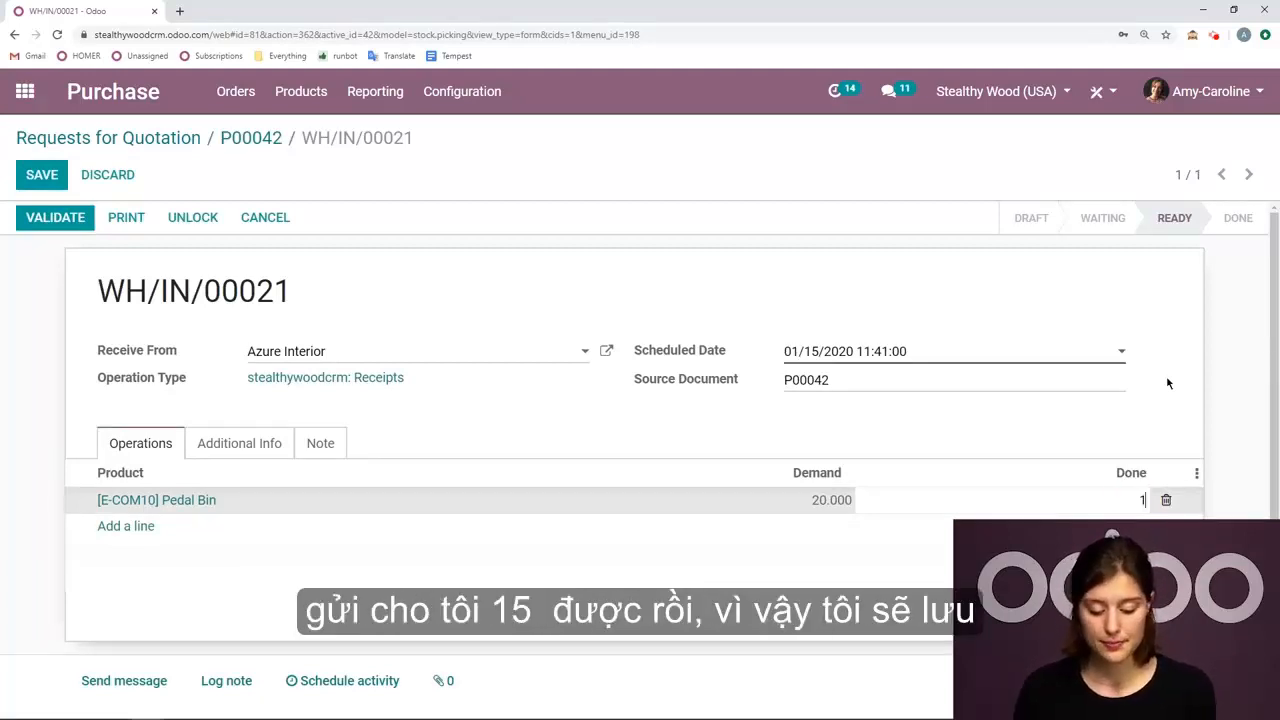
{"action": "left_click", "coordinate": [50, 172]}
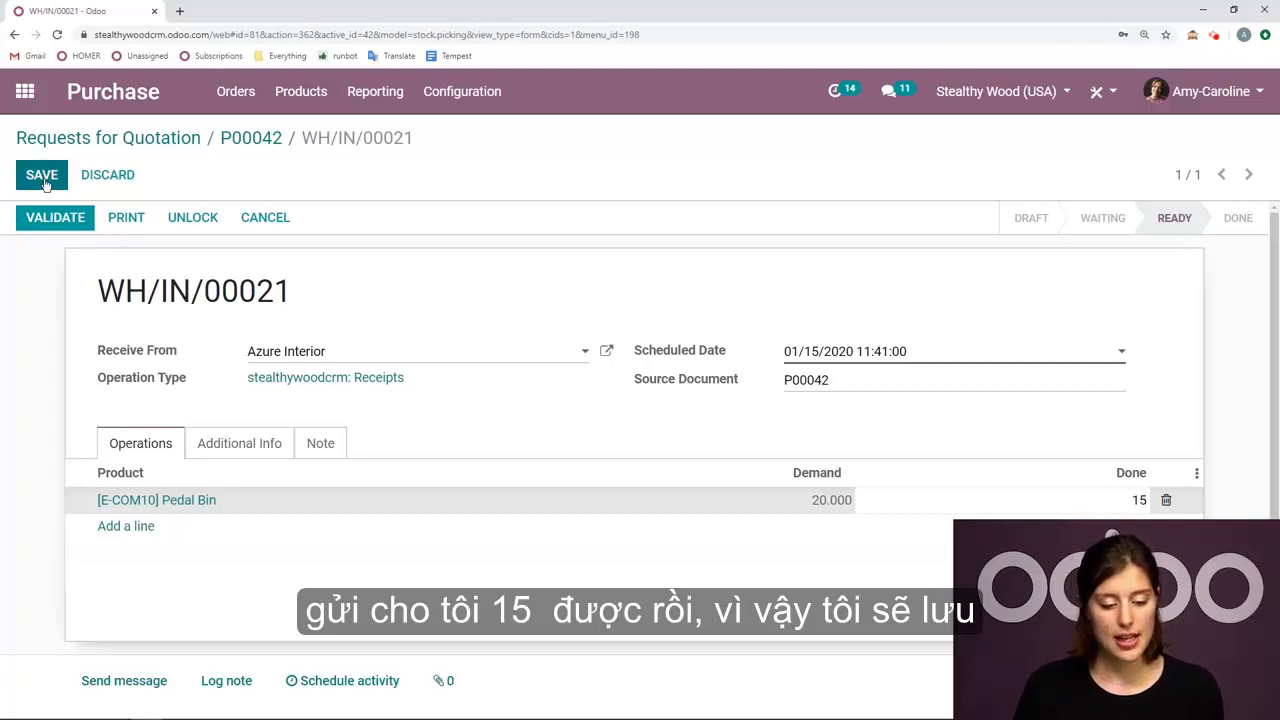
{"action": "left_click", "coordinate": [60, 230]}
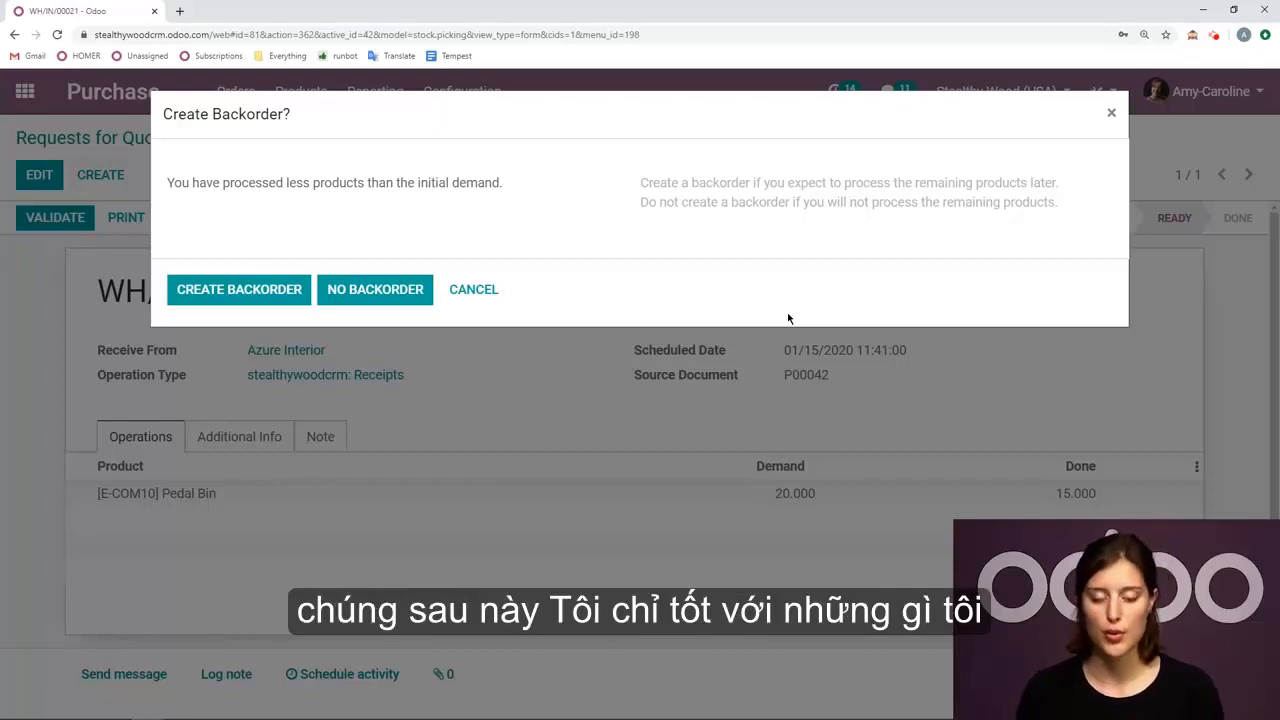
{"action": "left_click", "coordinate": [370, 290]}
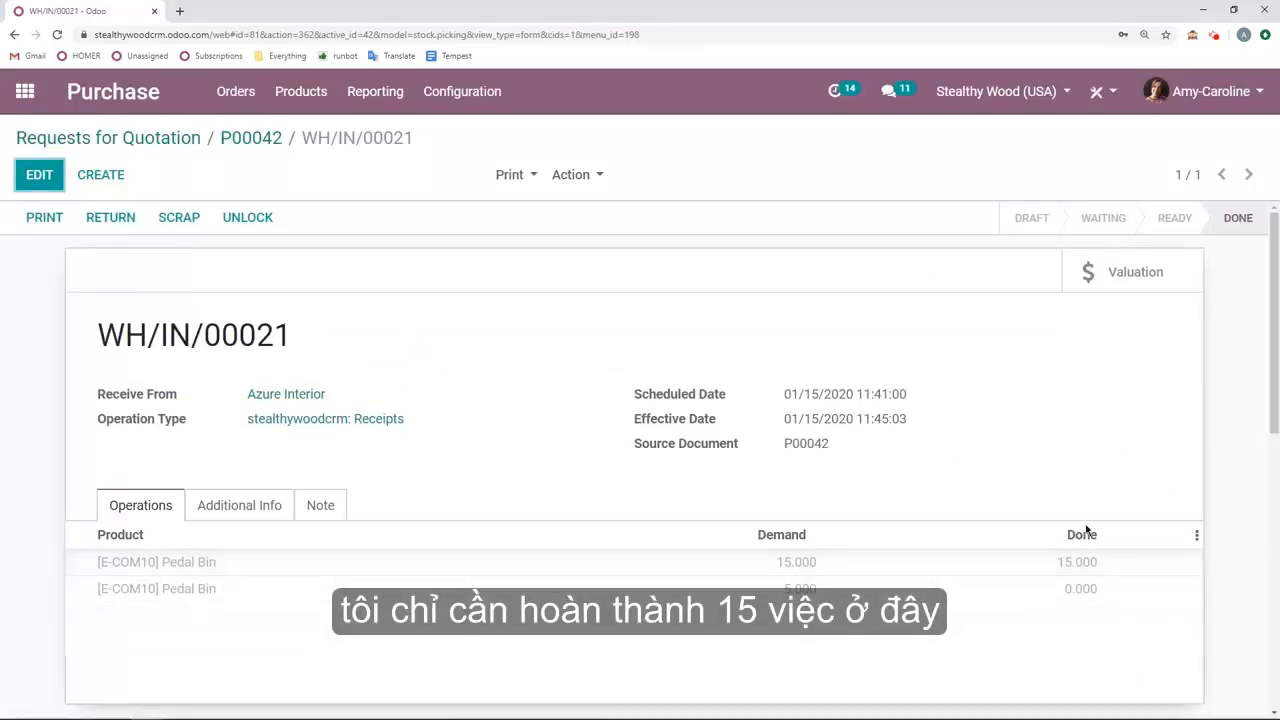
- Create a draft vendor bill from the purchase order and check its invoice lines
{"action": "left_click", "coordinate": [264, 139]}
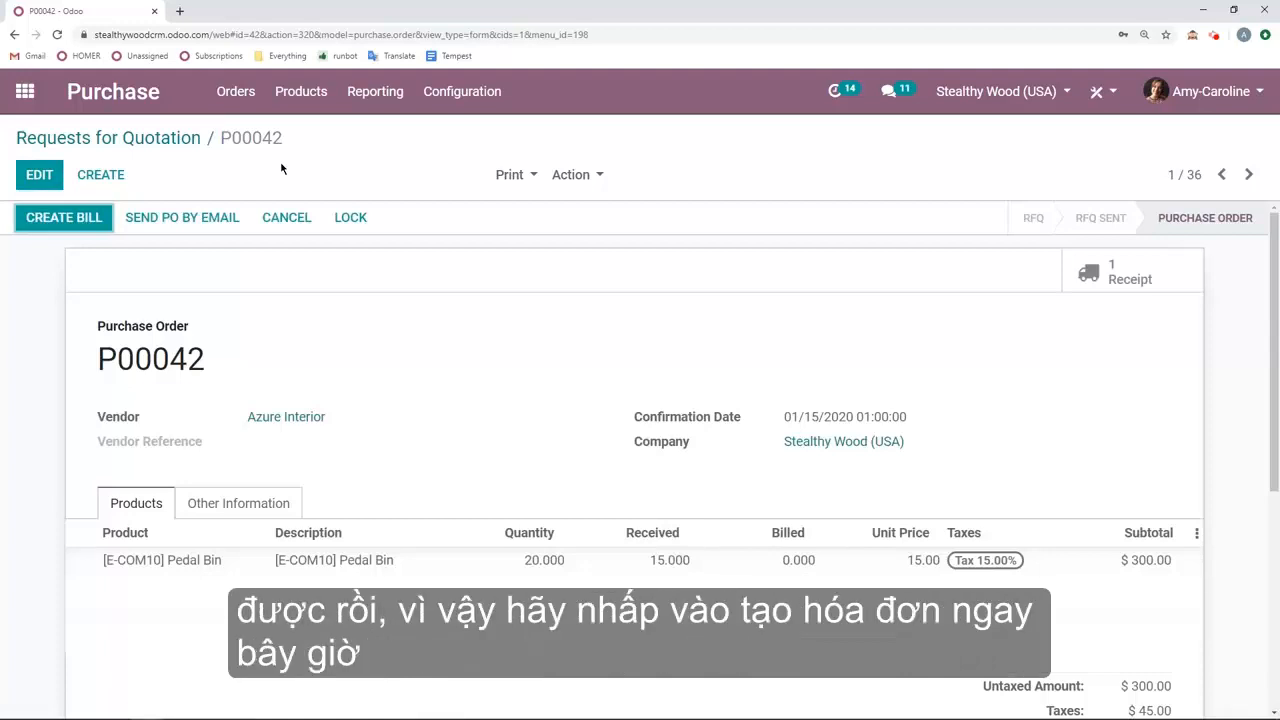
{"action": "left_click", "coordinate": [52, 230]}
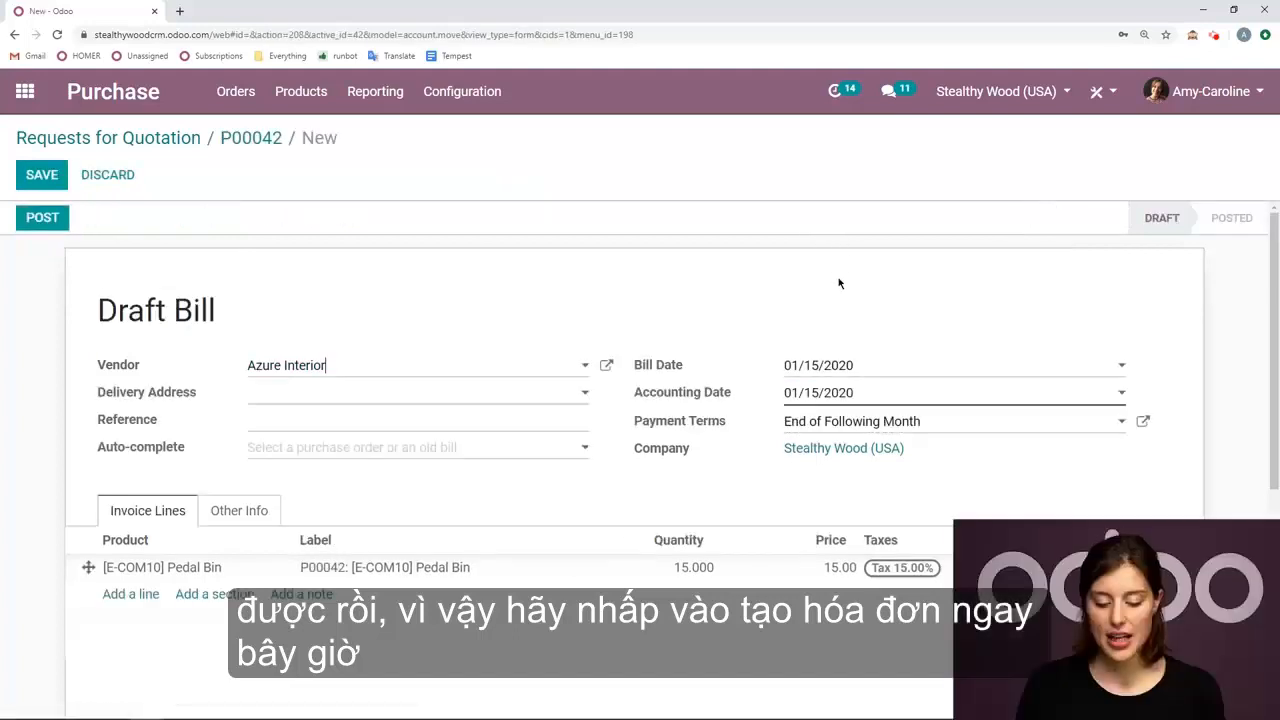
{"action": "scroll", "coordinate": [587, 594], "scroll_direction": "down", "scroll_amount": 1}
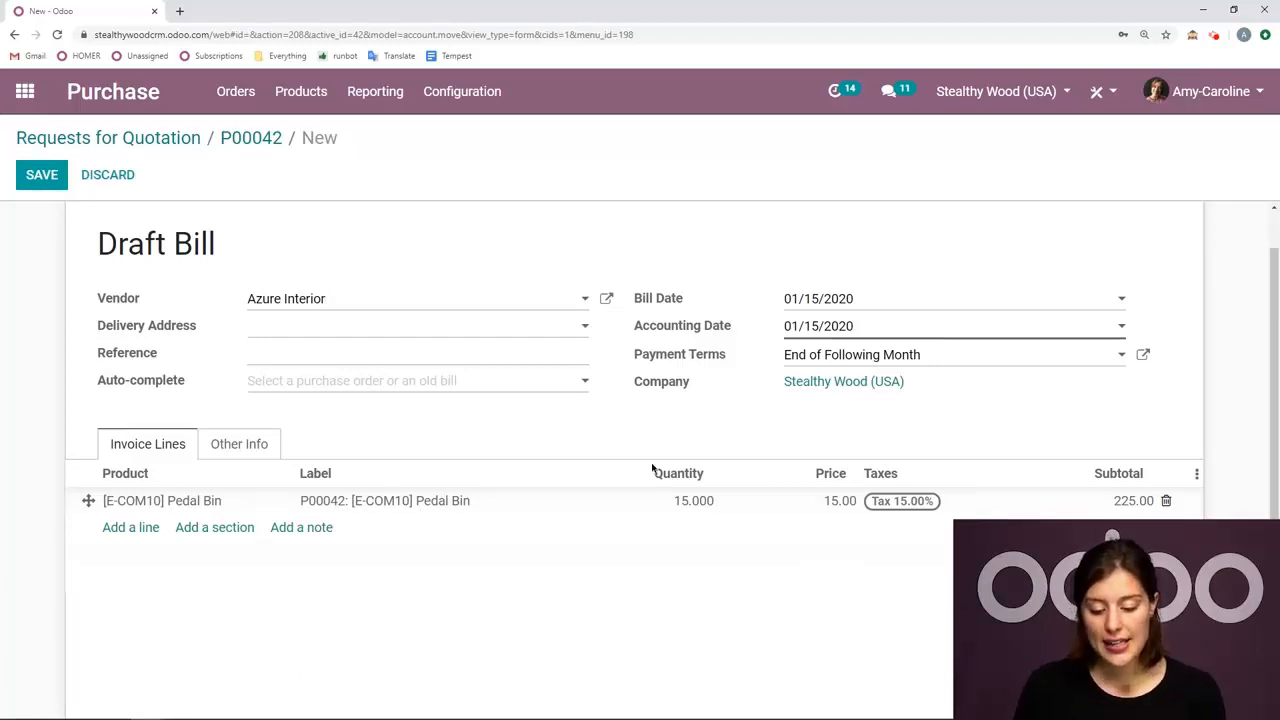
{"action": "scroll", "coordinate": [700, 467], "scroll_direction": "up", "scroll_amount": 1}
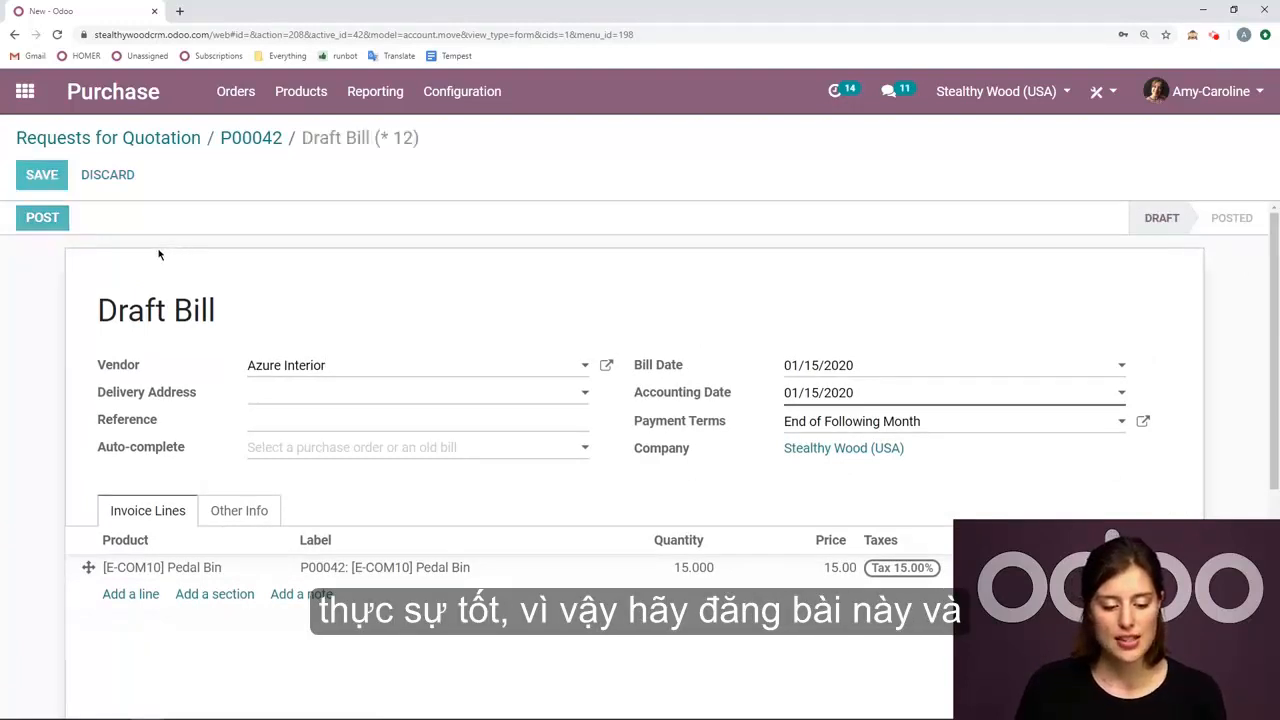
- Post the vendor bill and register its payment with the Bank (USD) journal and the Manual payment method
{"action": "left_click", "coordinate": [114, 221]}
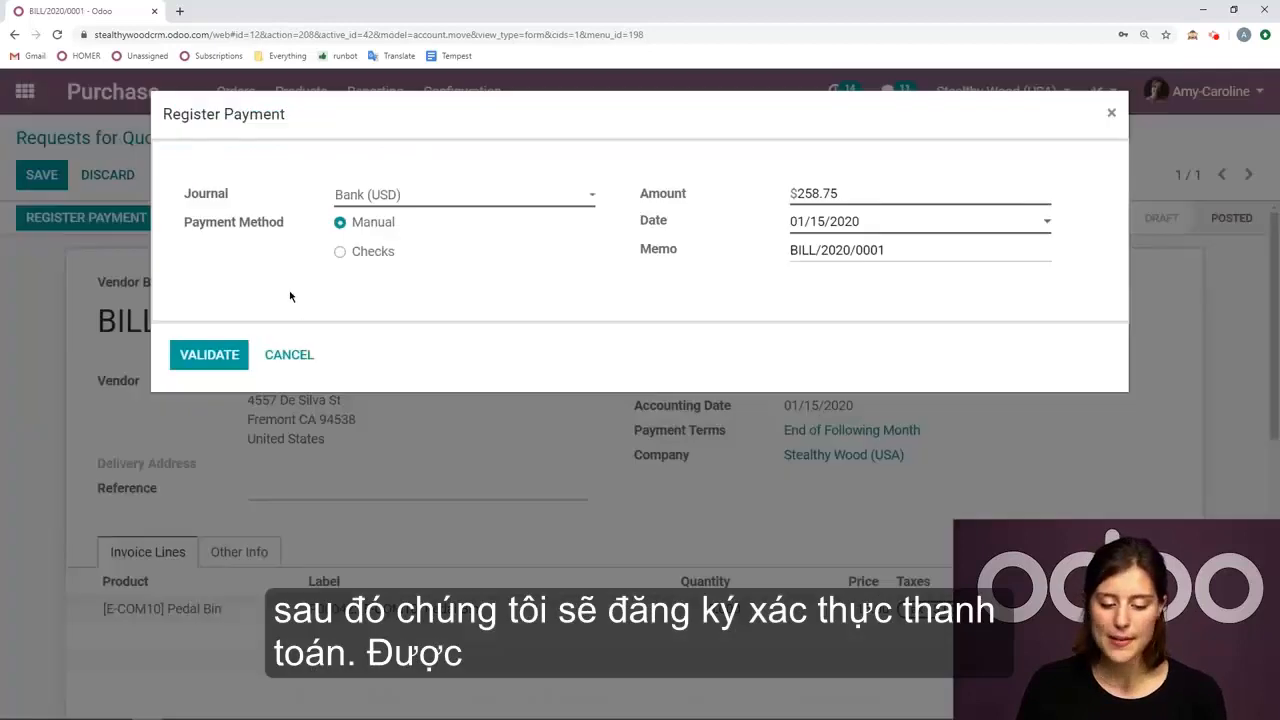
{"action": "left_click", "coordinate": [224, 355]}
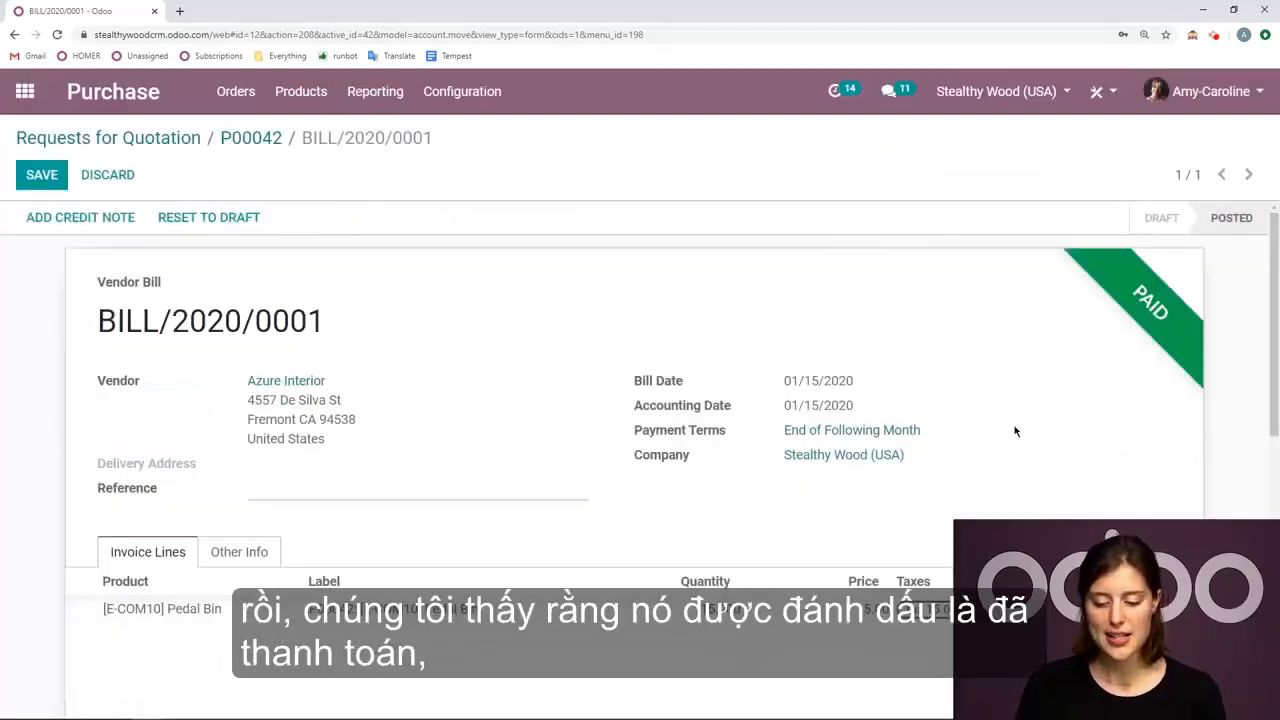
- Review the ordered, received and billed quantities on the purchase order and the operations of its linked receipt
{"action": "left_click", "coordinate": [265, 137]}
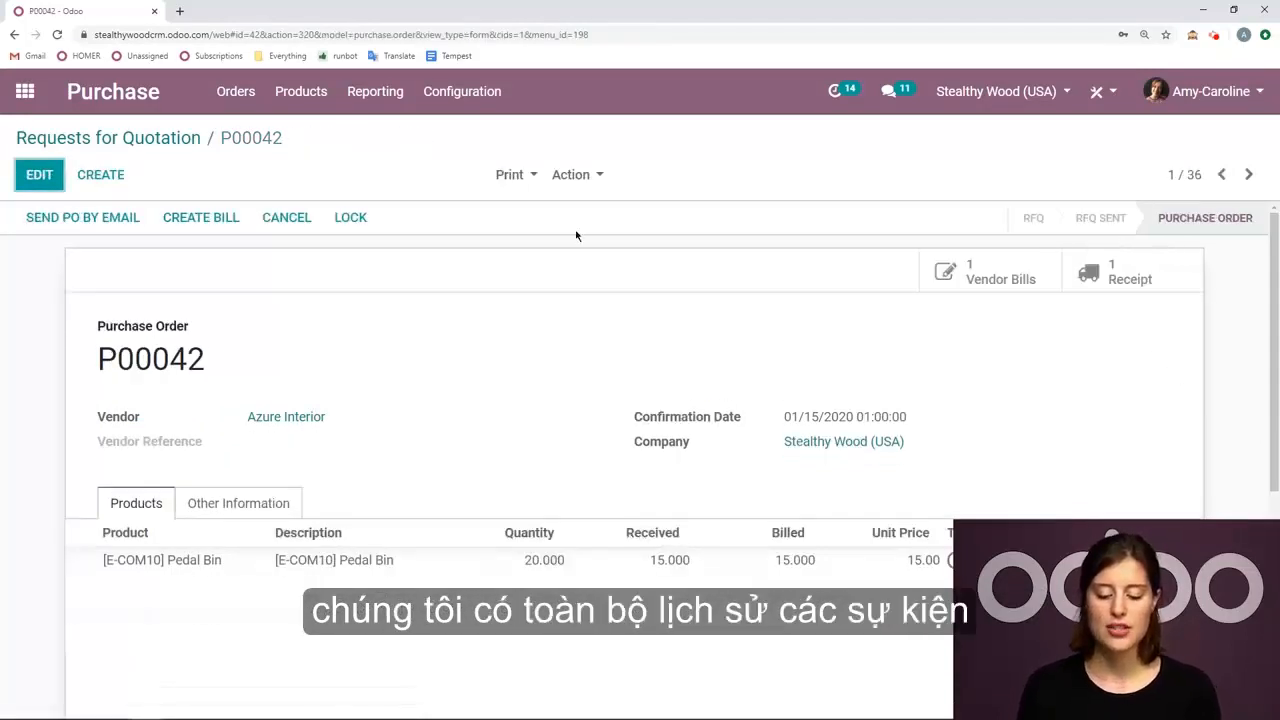
{"action": "scroll", "coordinate": [680, 404], "scroll_direction": "down", "scroll_amount": 1}
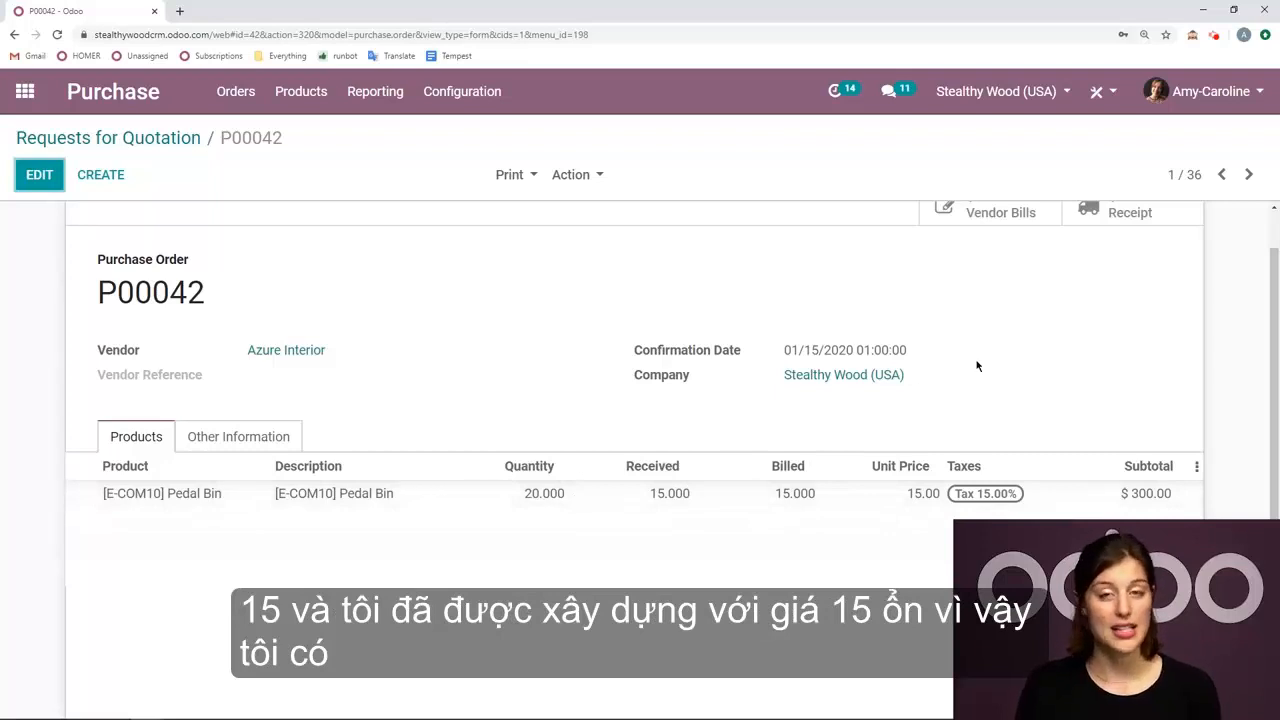
{"action": "scroll", "coordinate": [978, 365], "scroll_direction": "up", "scroll_amount": 2}
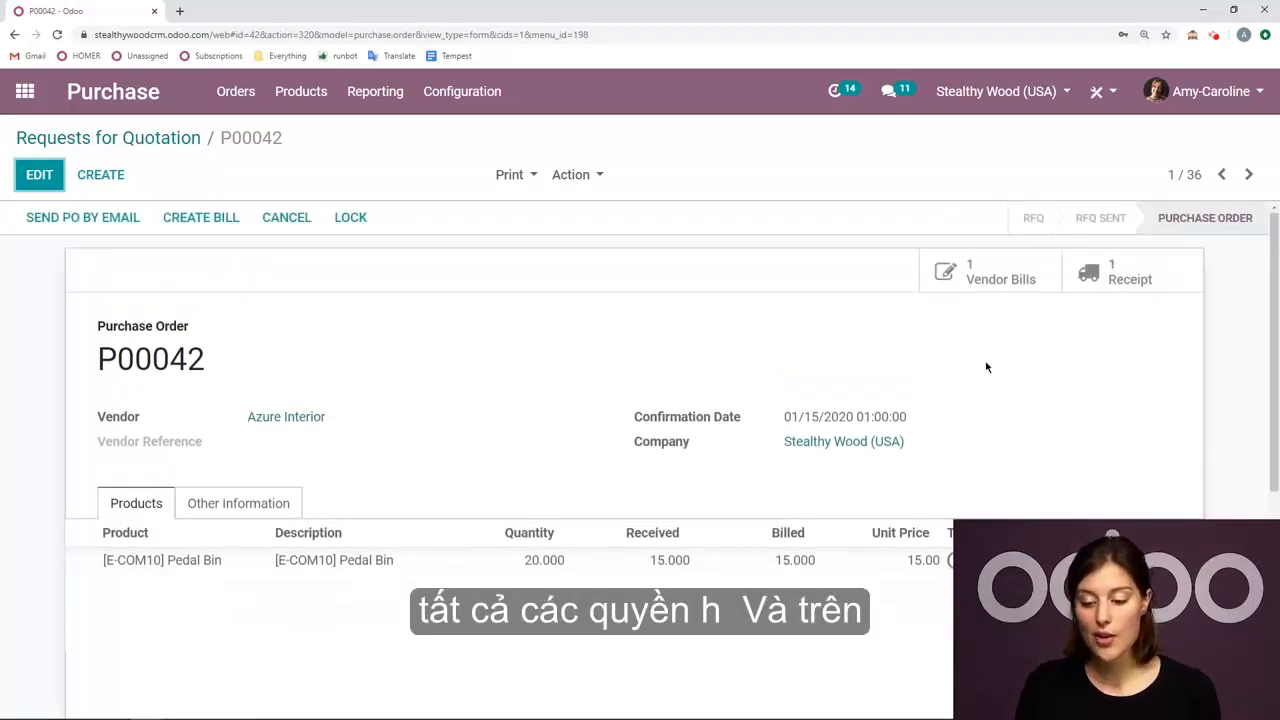
{"action": "left_click", "coordinate": [1110, 275]}
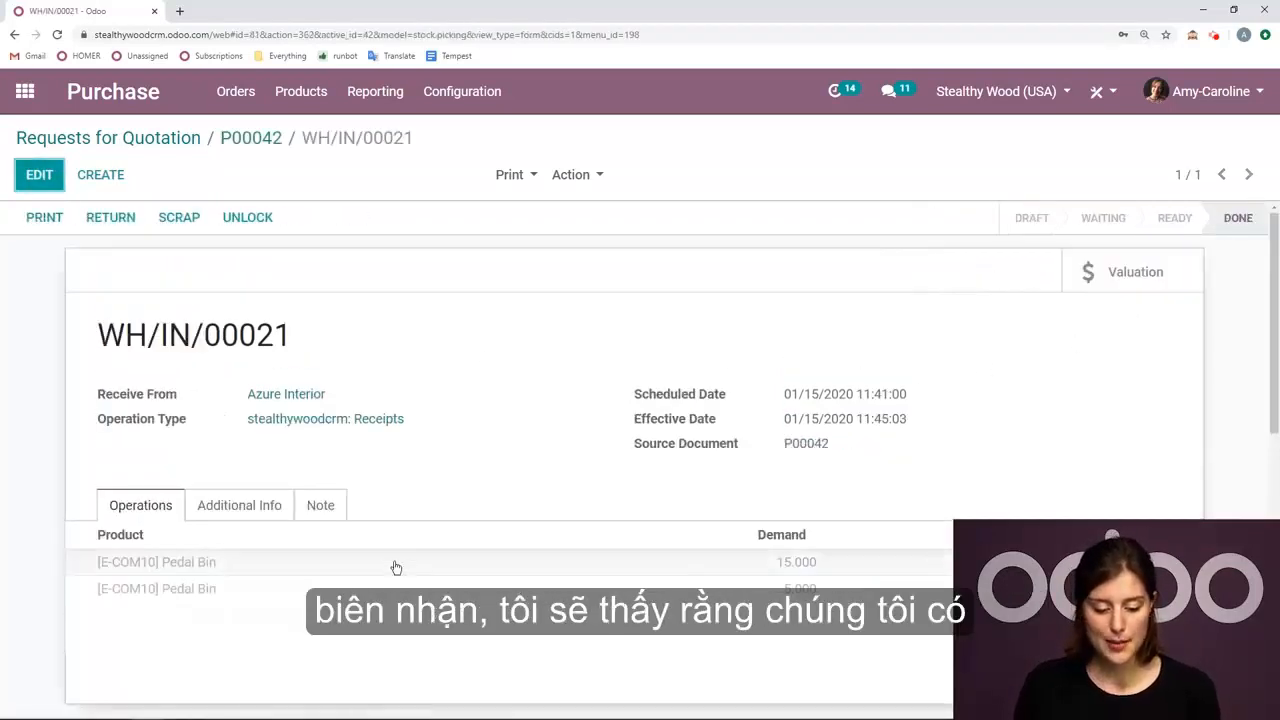
{"action": "scroll", "coordinate": [728, 585], "scroll_direction": "down", "scroll_amount": 2}
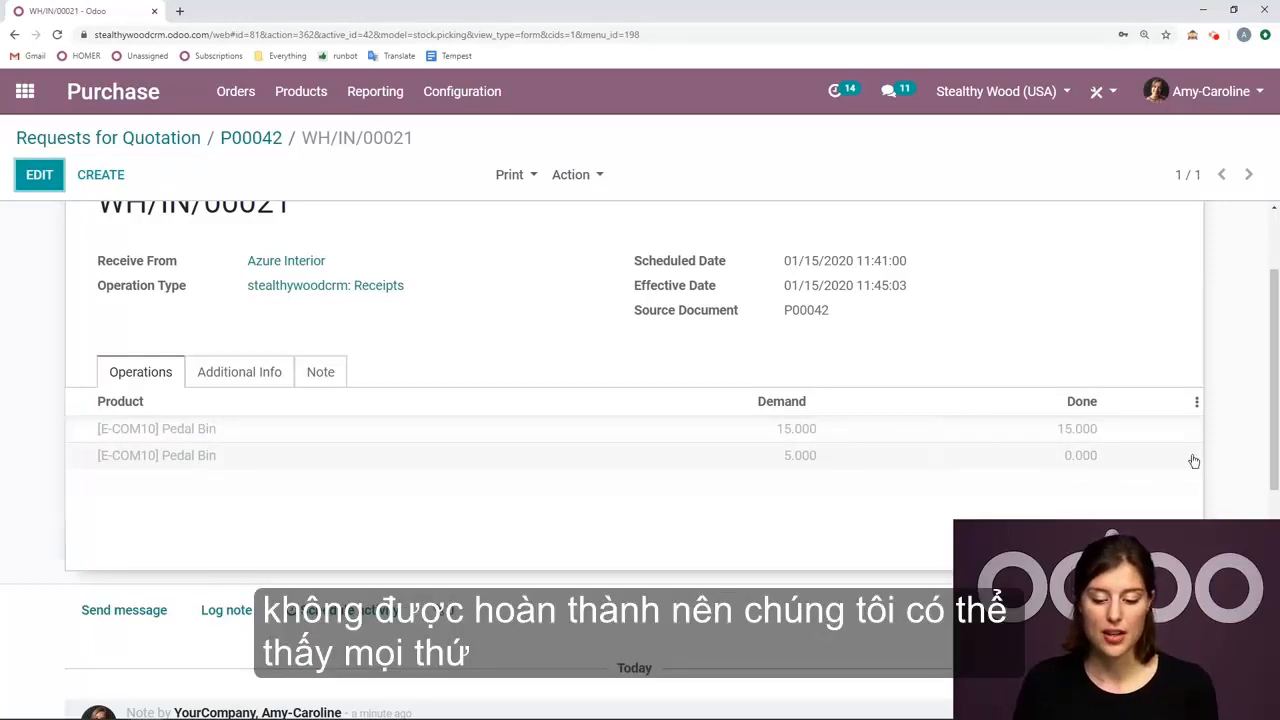
{"action": "scroll", "coordinate": [1083, 462], "scroll_direction": "up", "scroll_amount": 3}
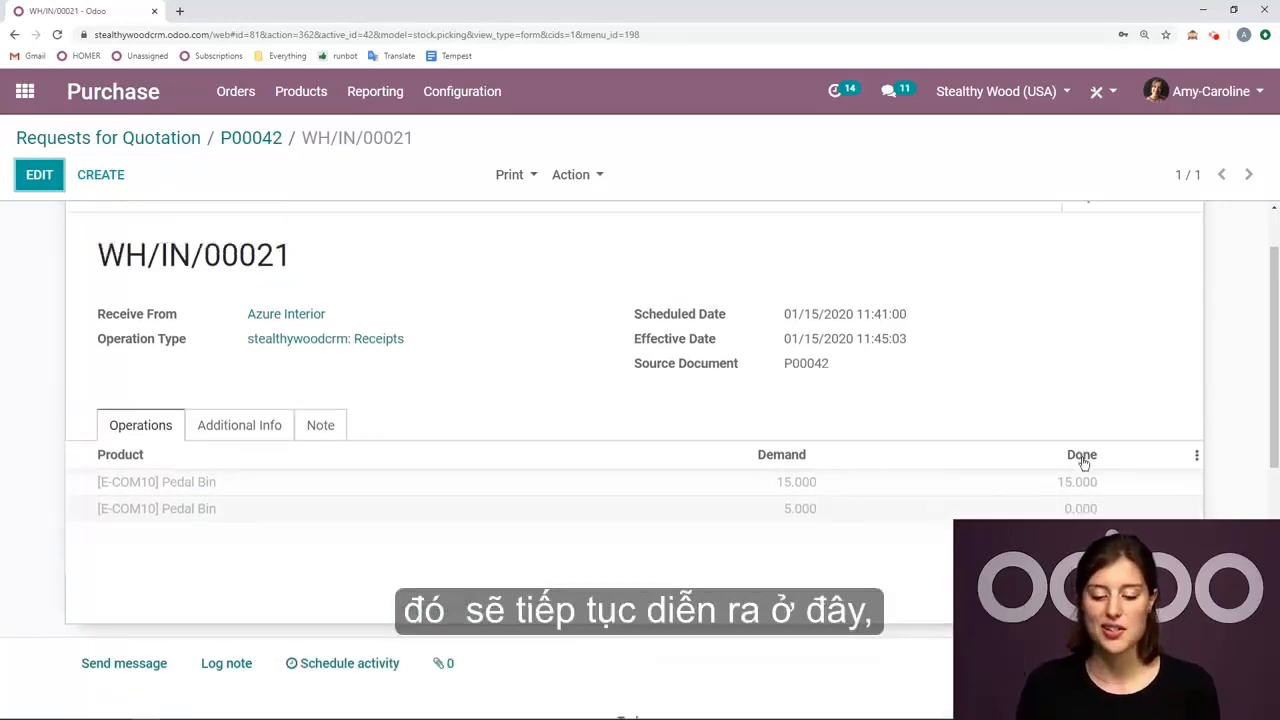
{"action": "left_click", "coordinate": [262, 140]}
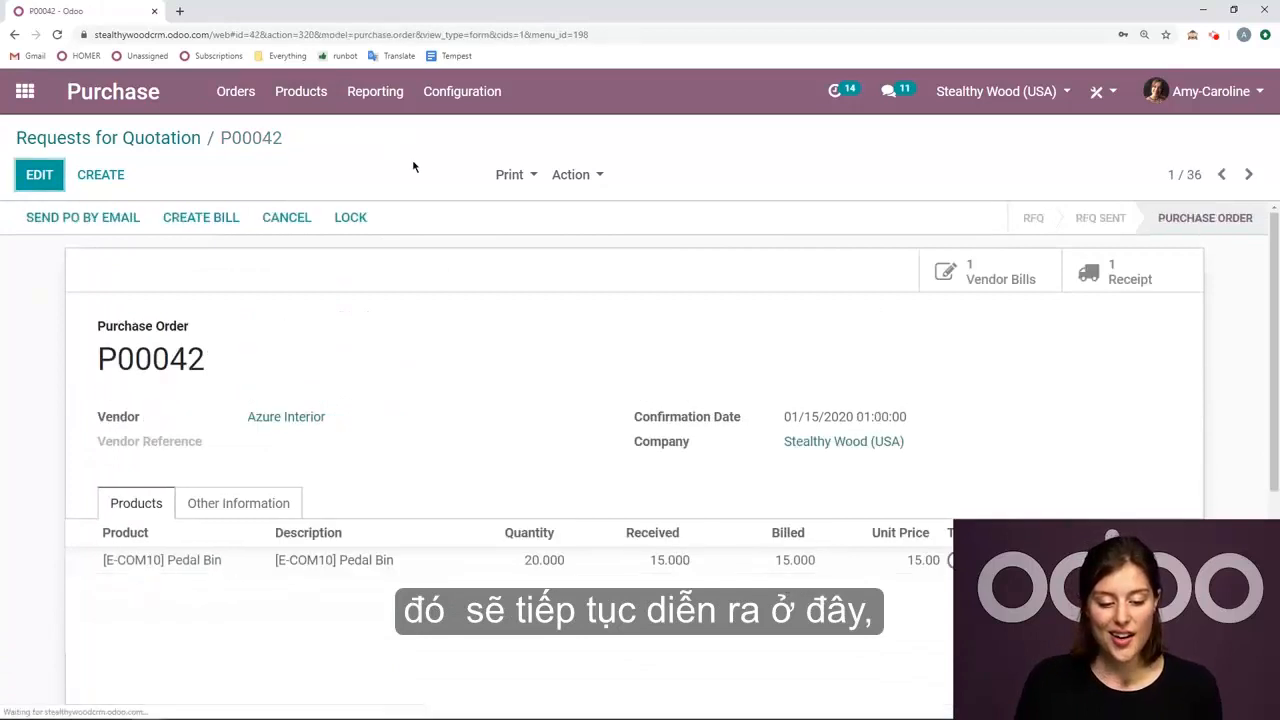